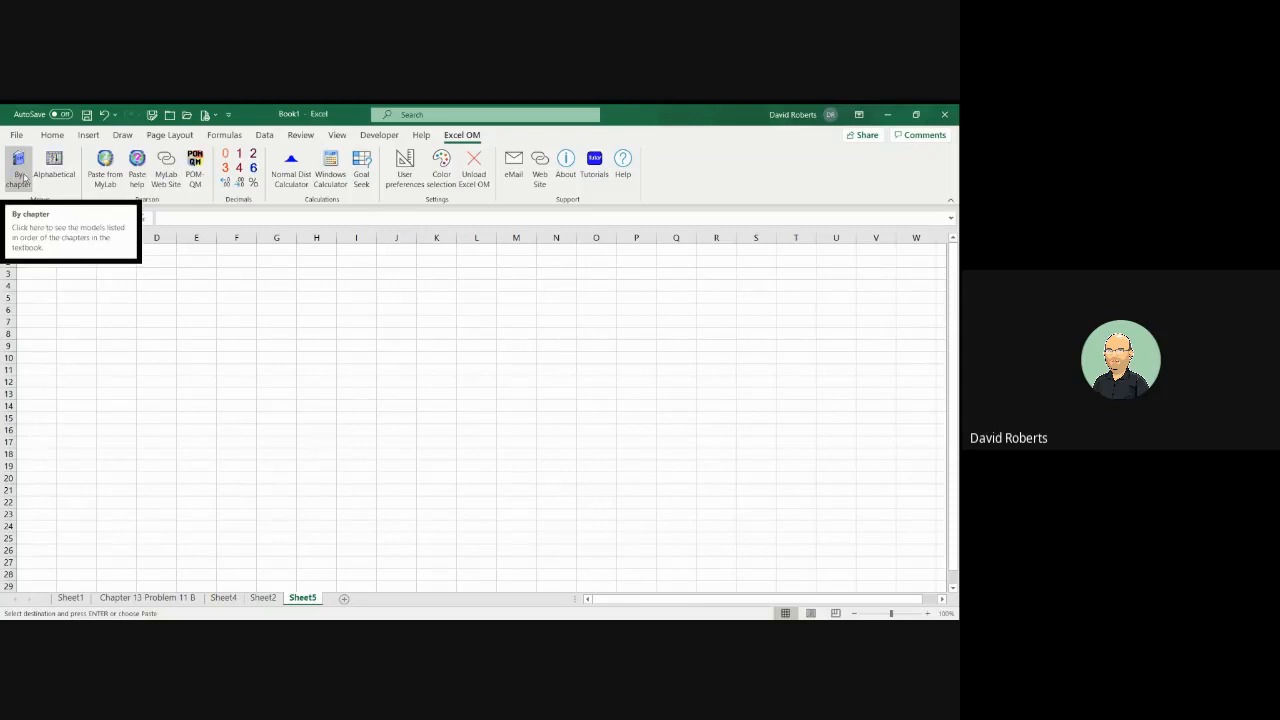
Step: Create a Chapter 13 Aggregate Planning model with 4 periods named Quarters and shortages handled as Backlog
click(21, 177)
mouse_move(92, 378)
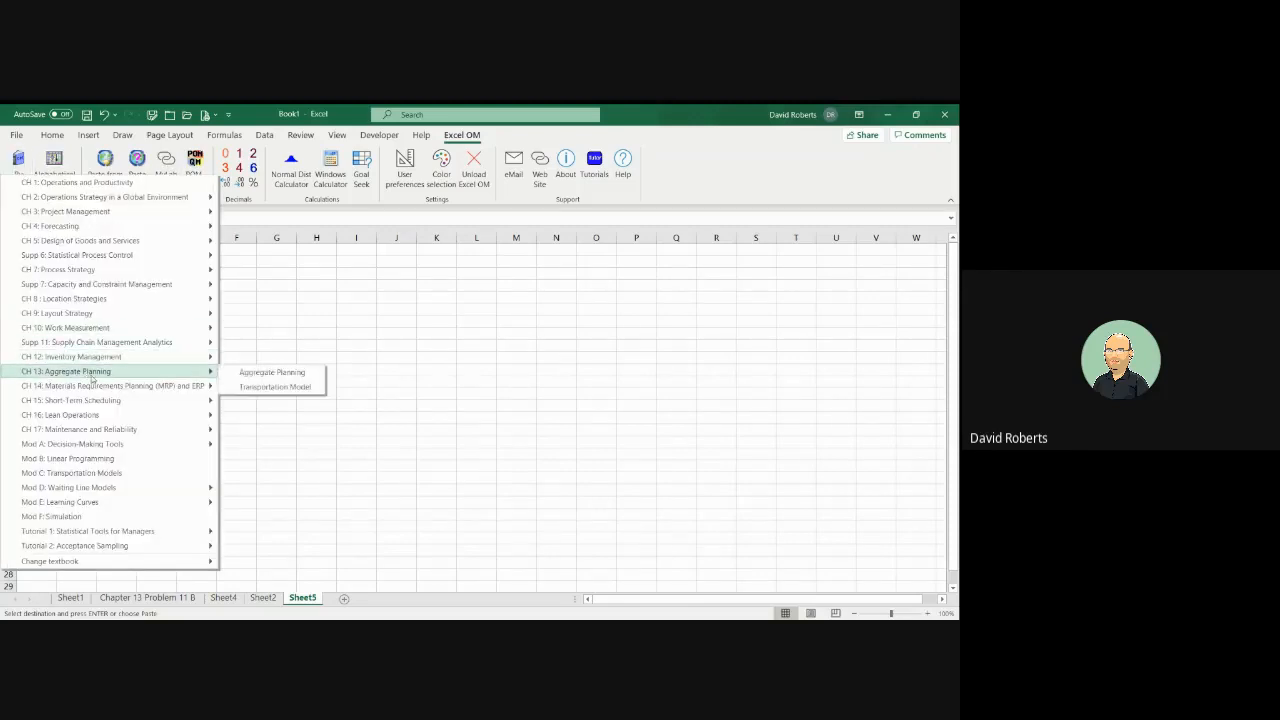
click(262, 374)
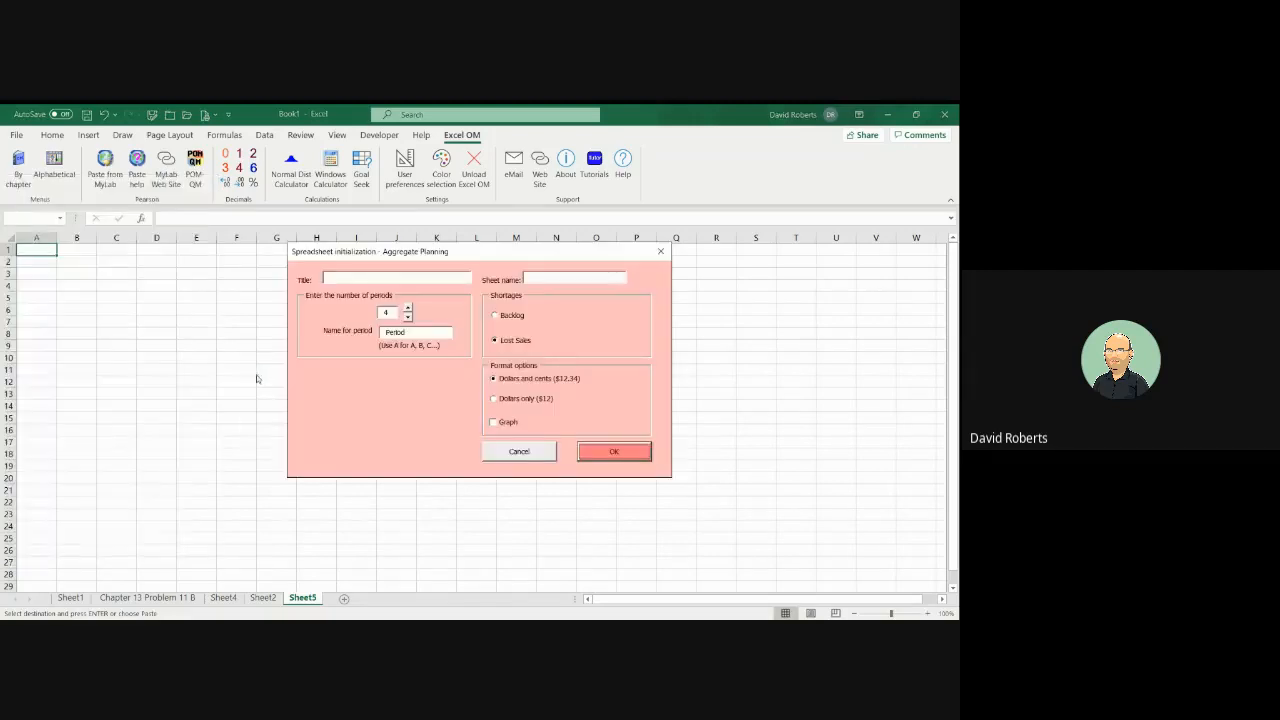
double_click(409, 331)
text(Q)
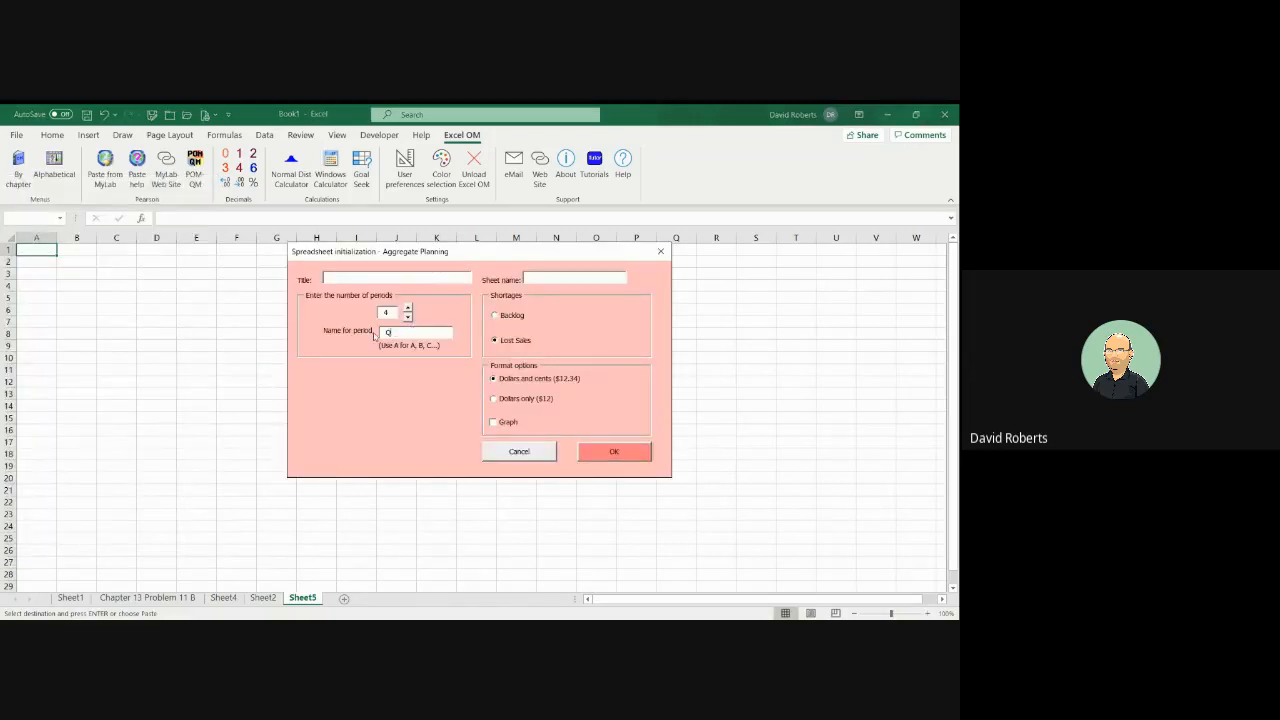
text(uarters)
click(495, 317)
click(613, 452)
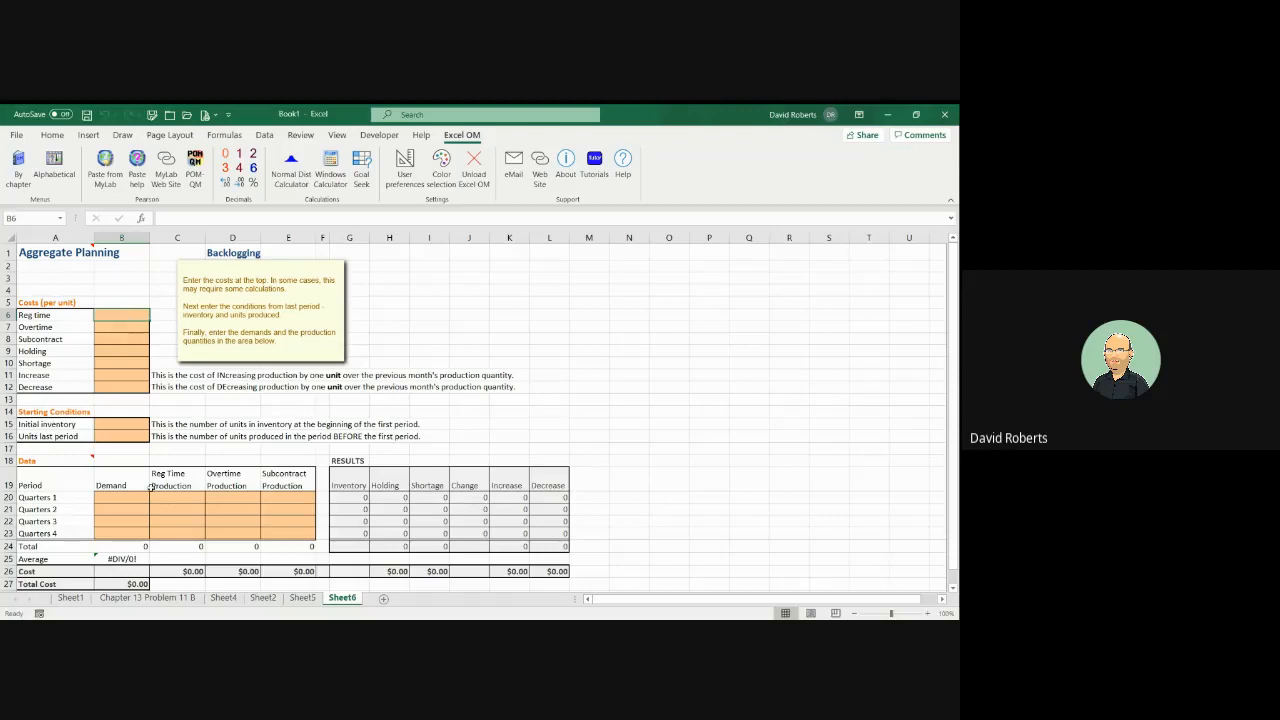
Step: Copy the per-unit costs in B6:B12 of Sheet2 into the same cost cells of Sheet6
click(300, 599)
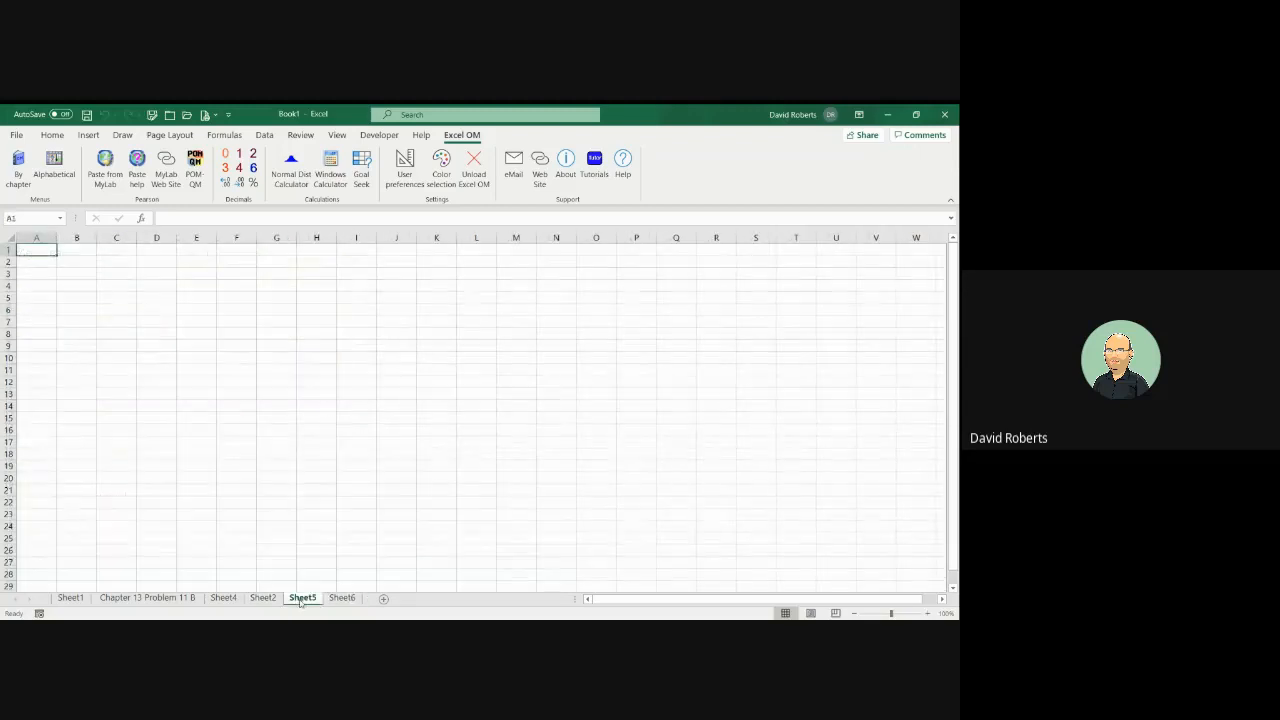
click(262, 598)
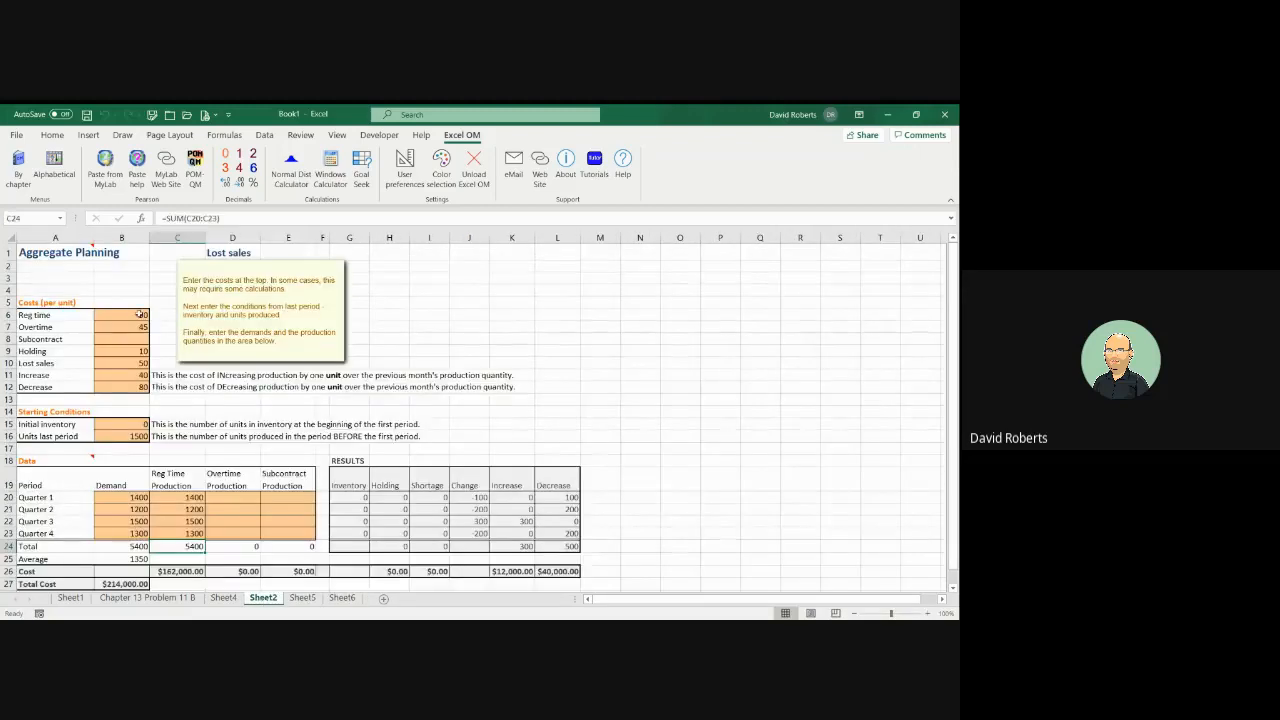
drag(121, 315, 141, 387)
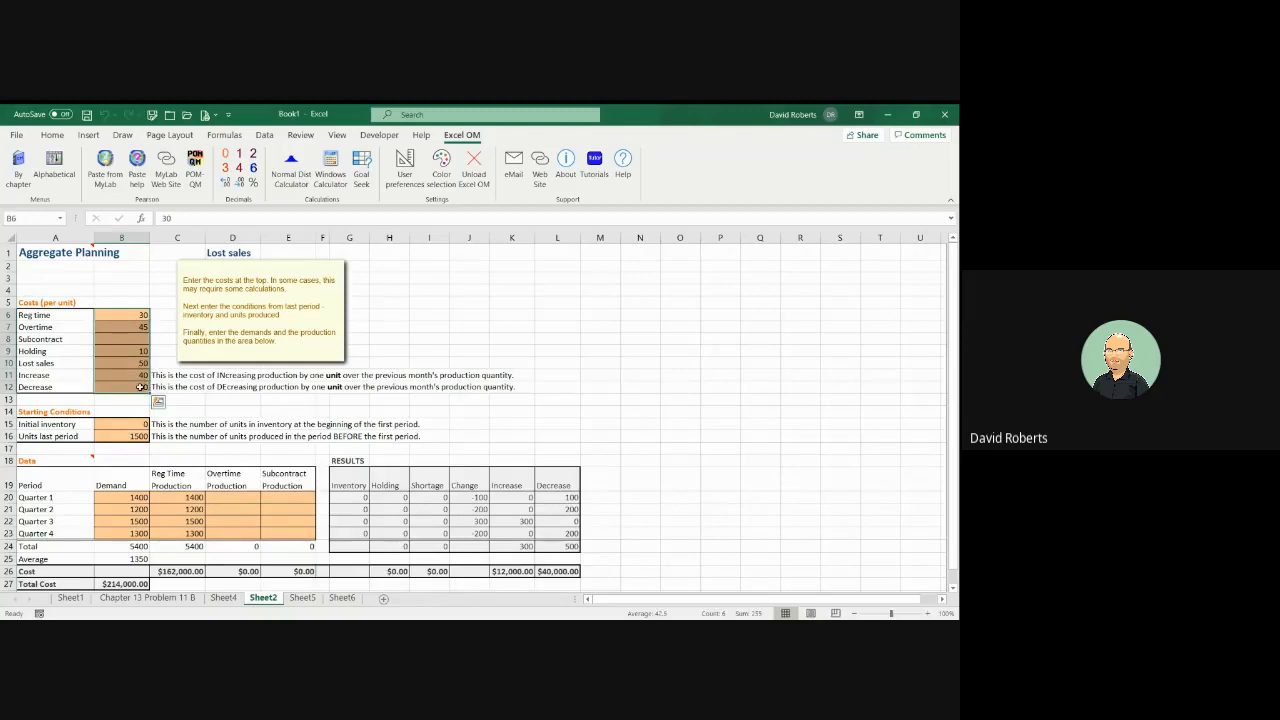
key(ctrl+c)
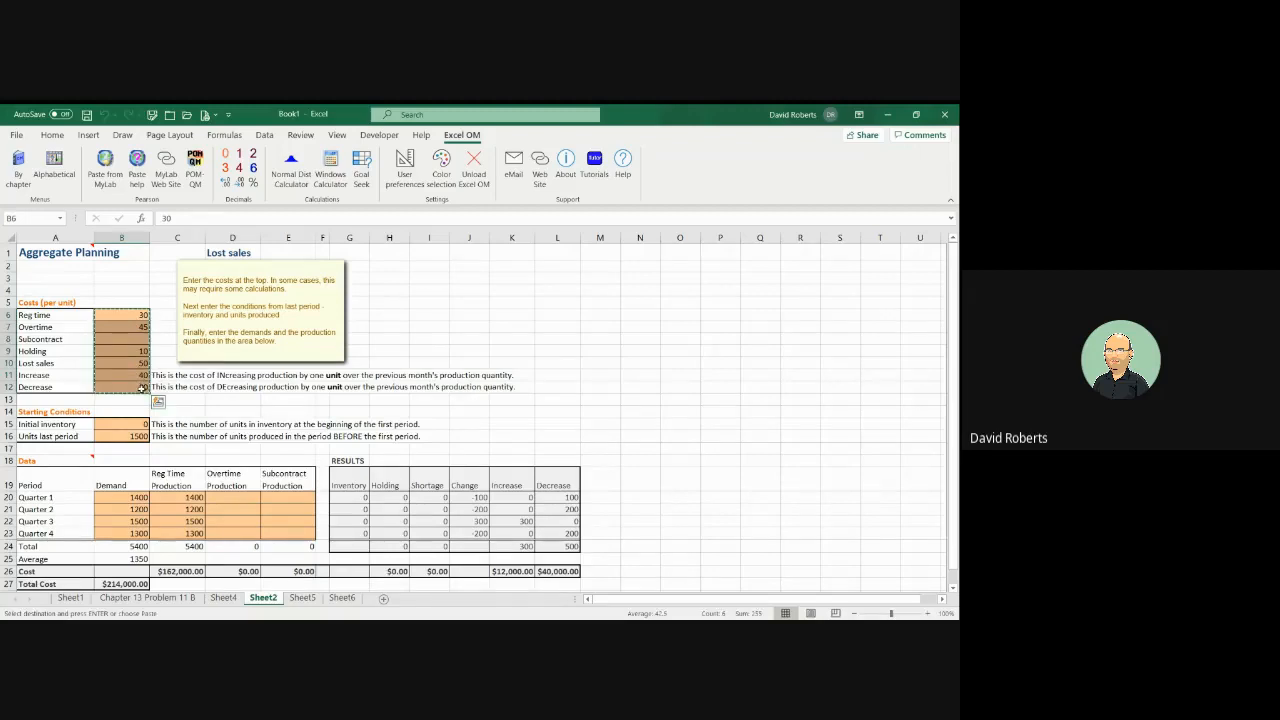
click(342, 598)
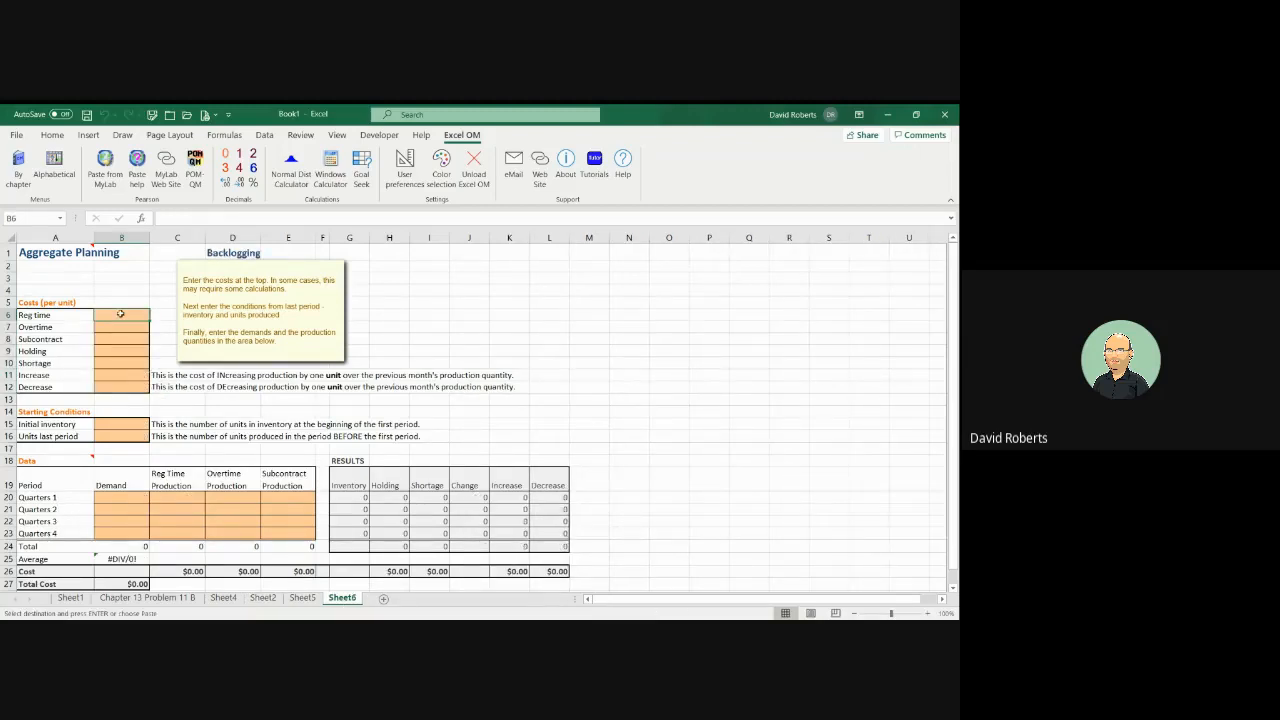
key(ctrl+v)
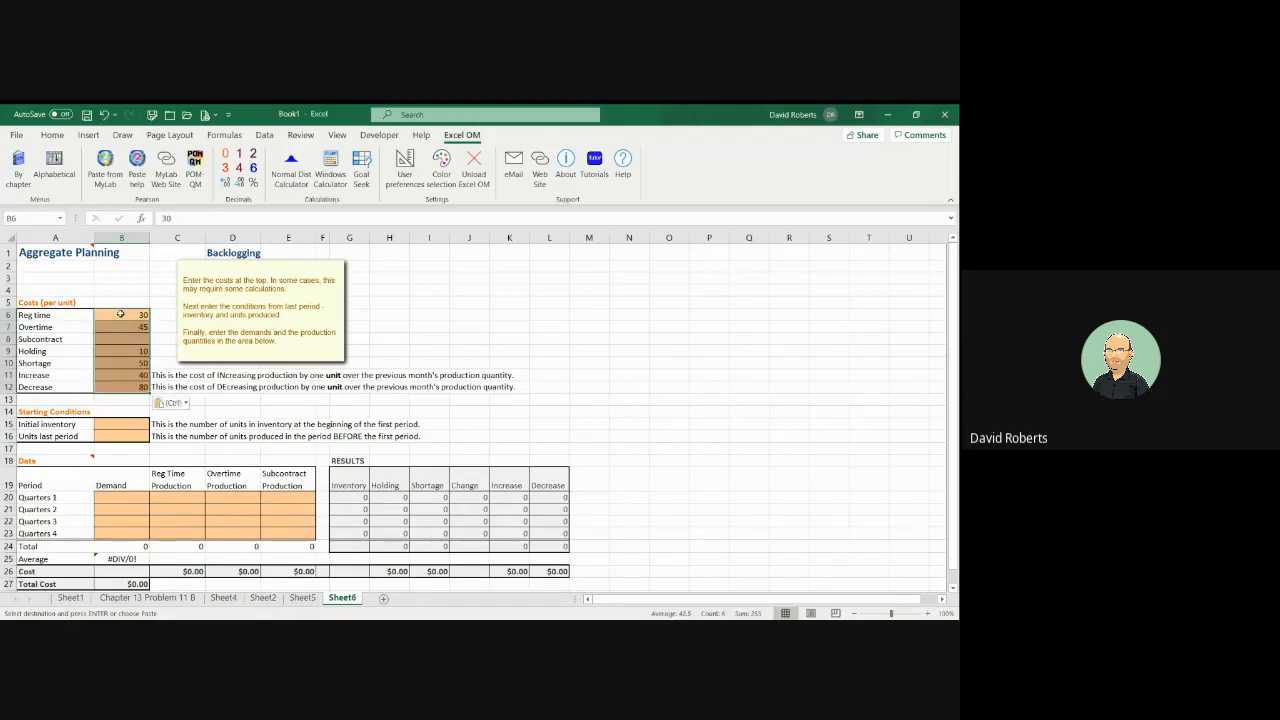
Step: Set the starting conditions to an initial inventory of 0 and 1500 units last period
click(128, 428)
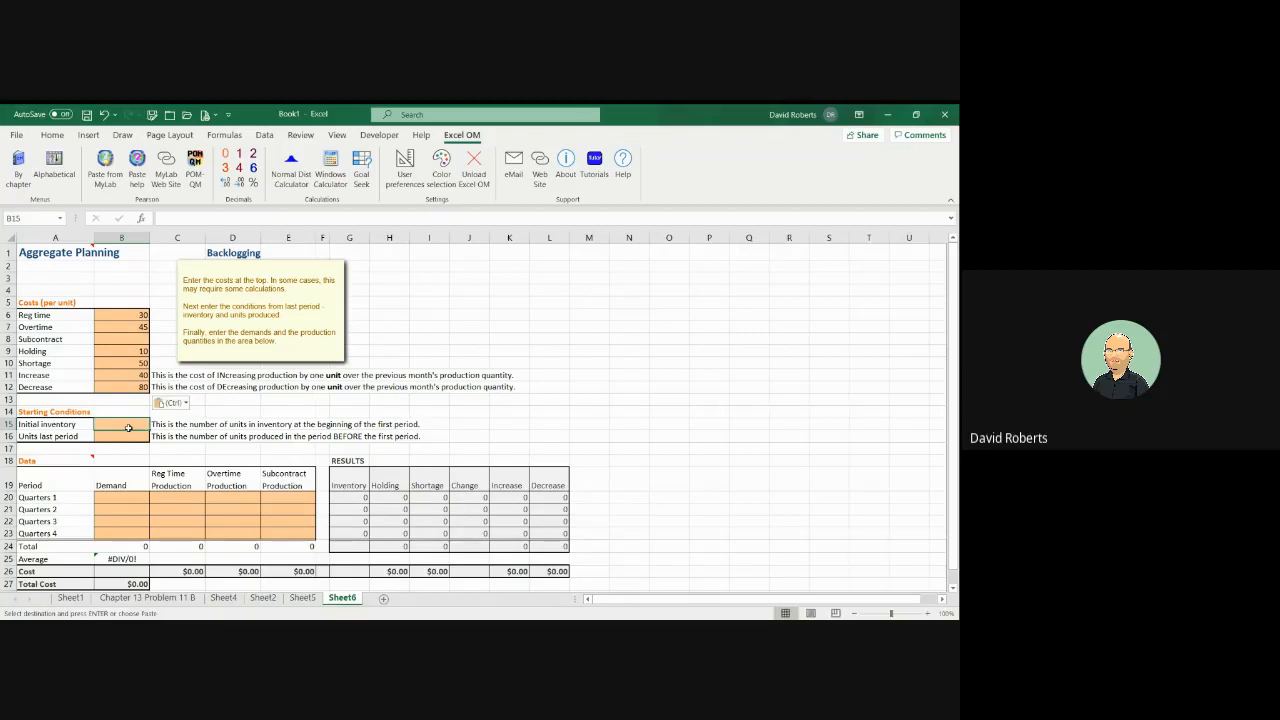
text(0)
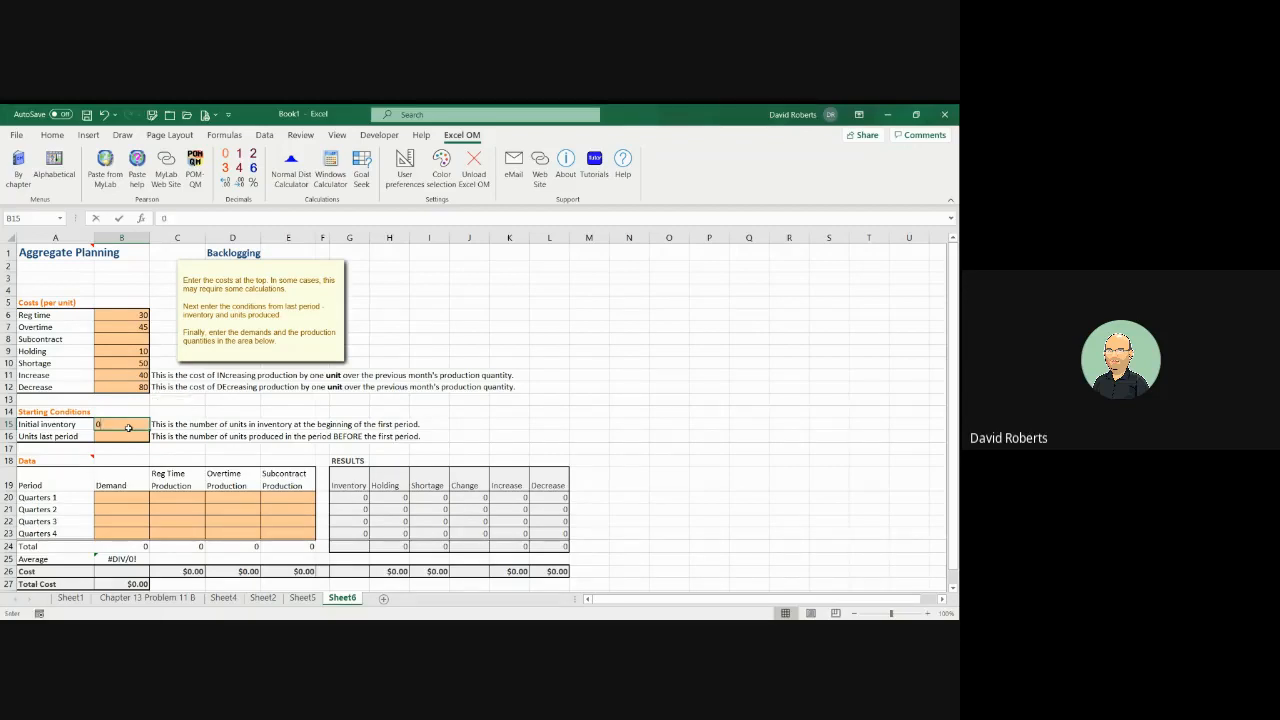
key(Return)
text(1500)
key(Return)
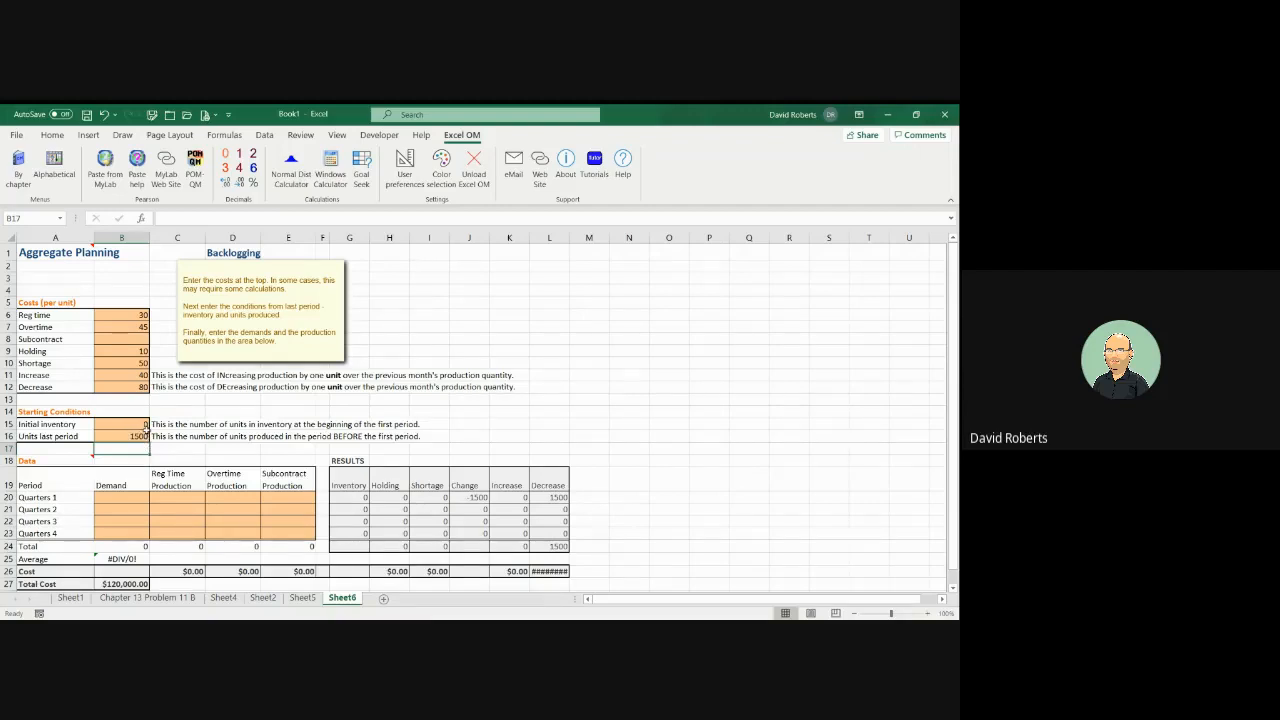
Step: Enter a demand of 1400 for Quarters 1 and 1200 for Quarters 2
click(129, 501)
text(140)
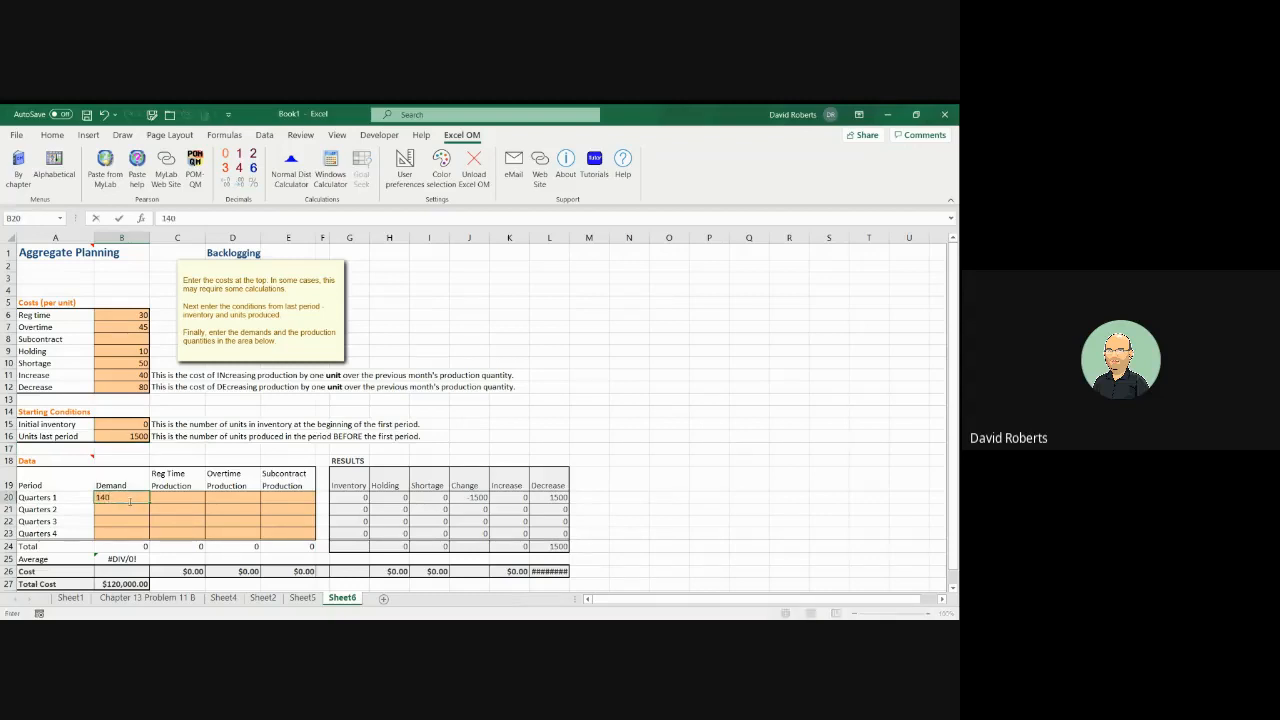
text(0)
key(Return)
text(120)
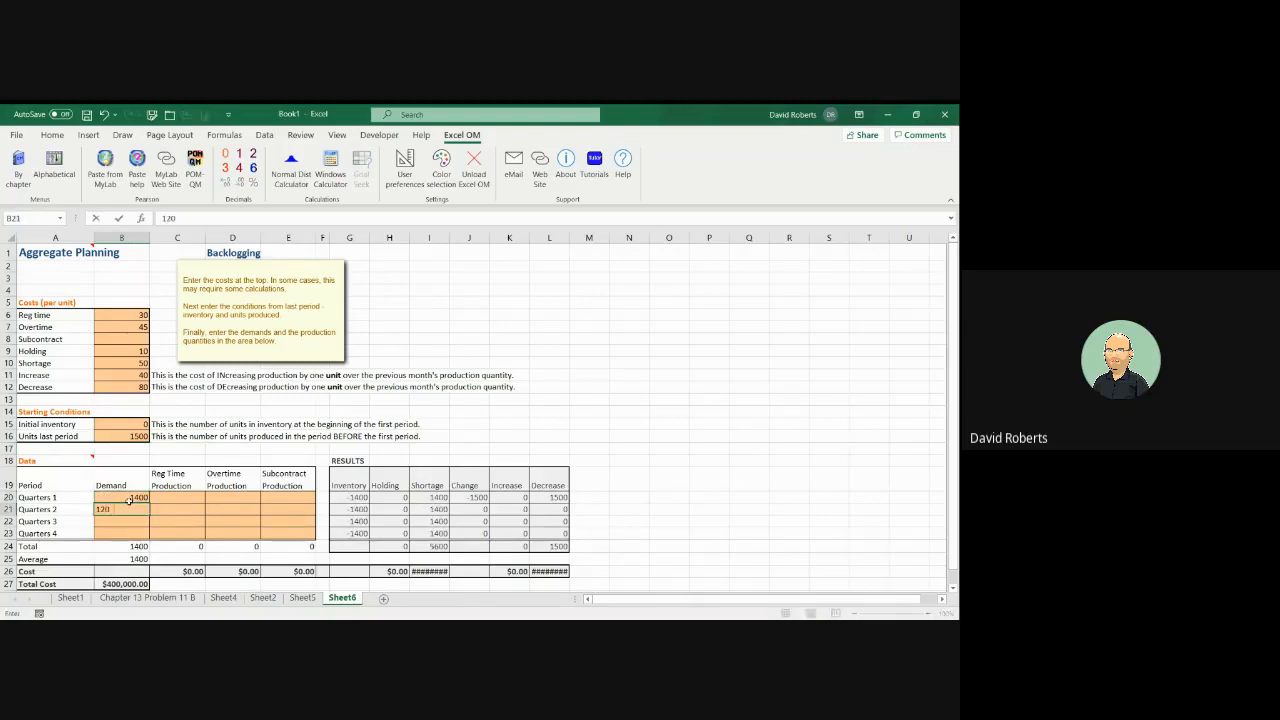
text(0)
key(Return)
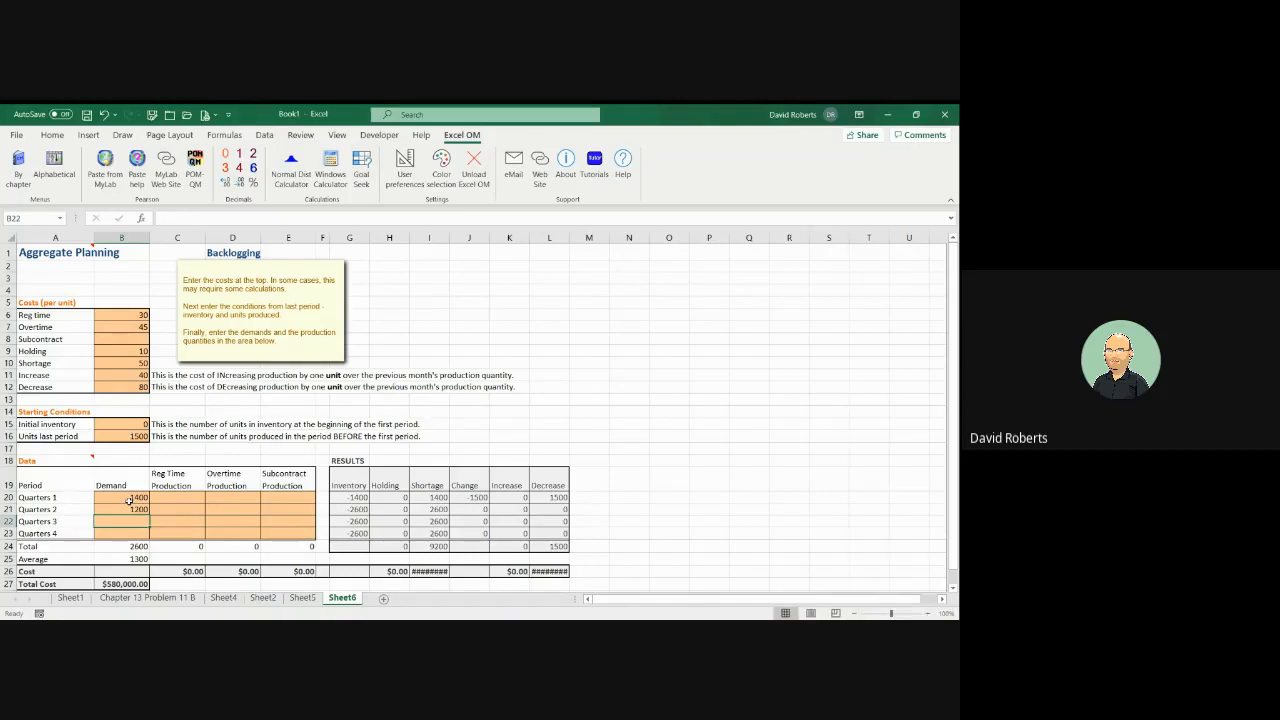
Step: Enter a demand of 1500 for Quarters 3 and 1300 for Quarters 4
text(1300)
key(Return)
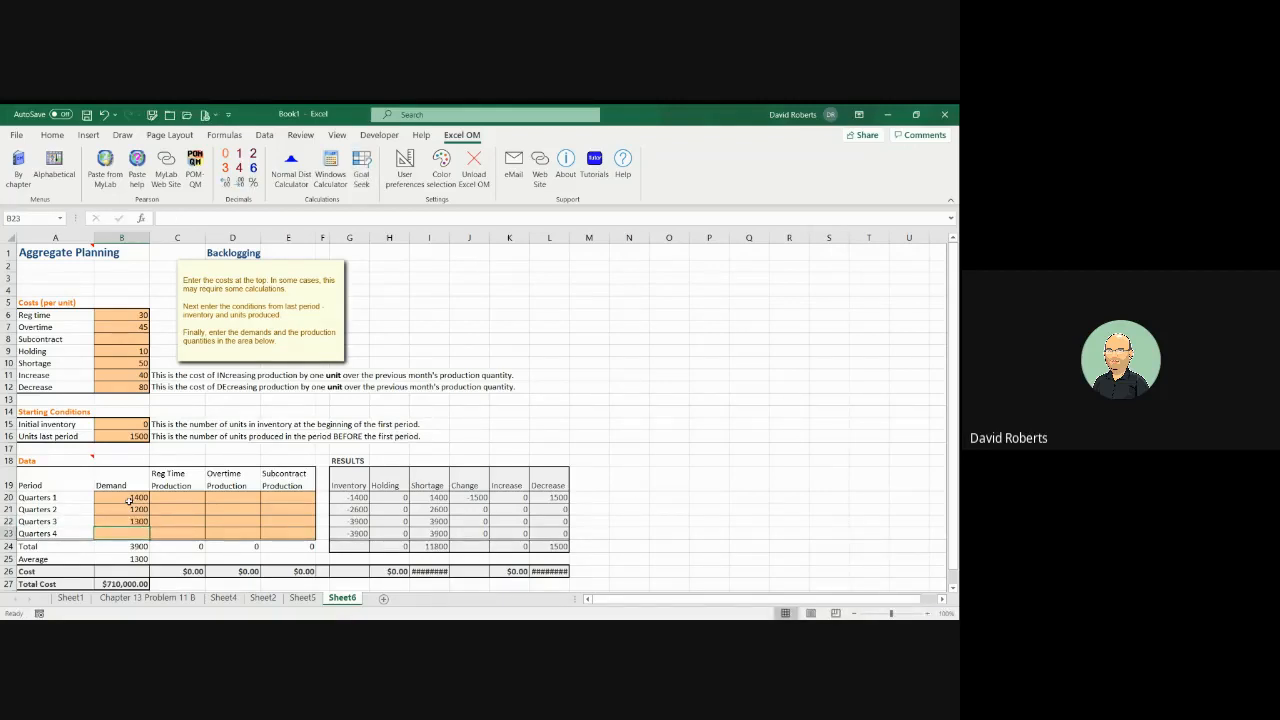
key(Up)
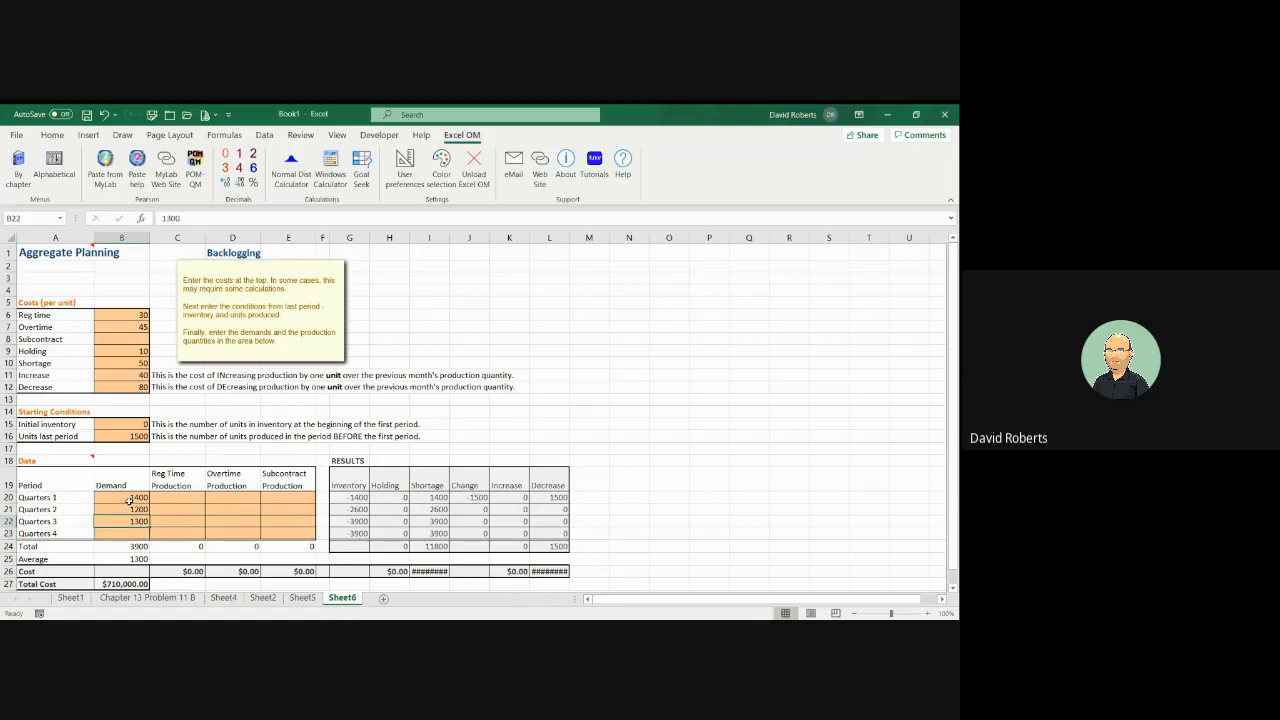
text(1500)
key(Return)
text(1)
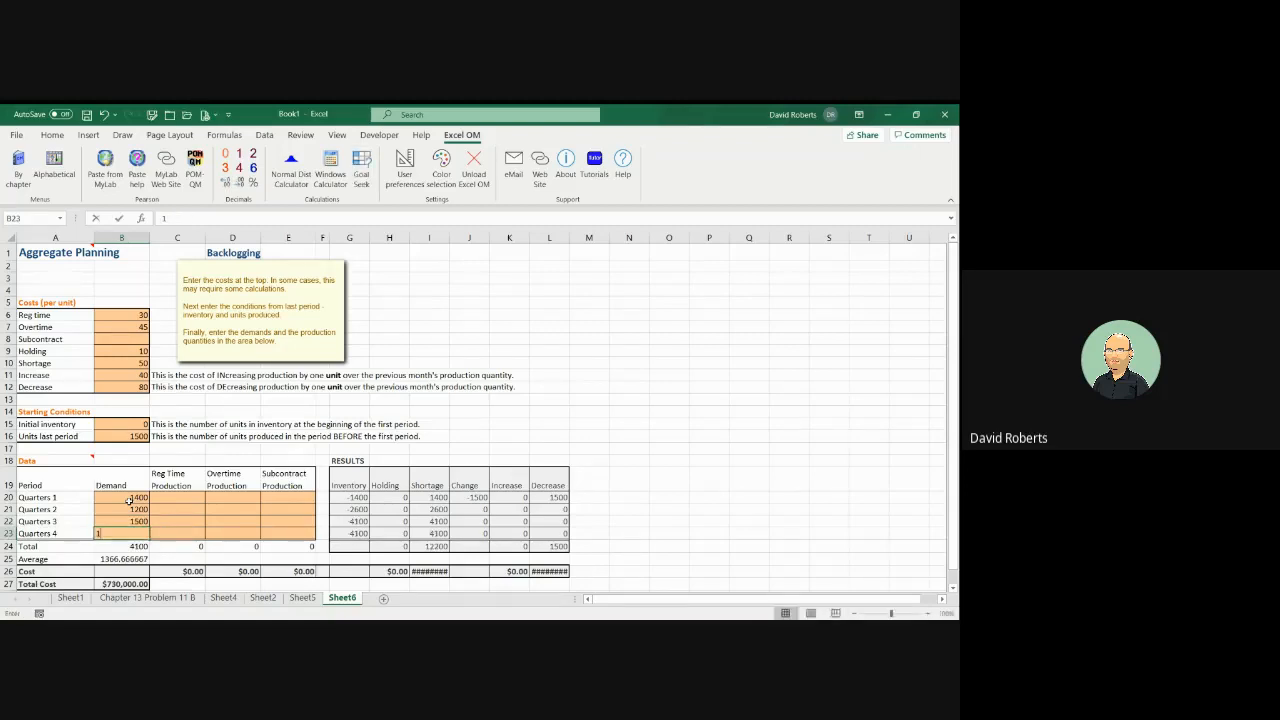
text(300)
key(Return)
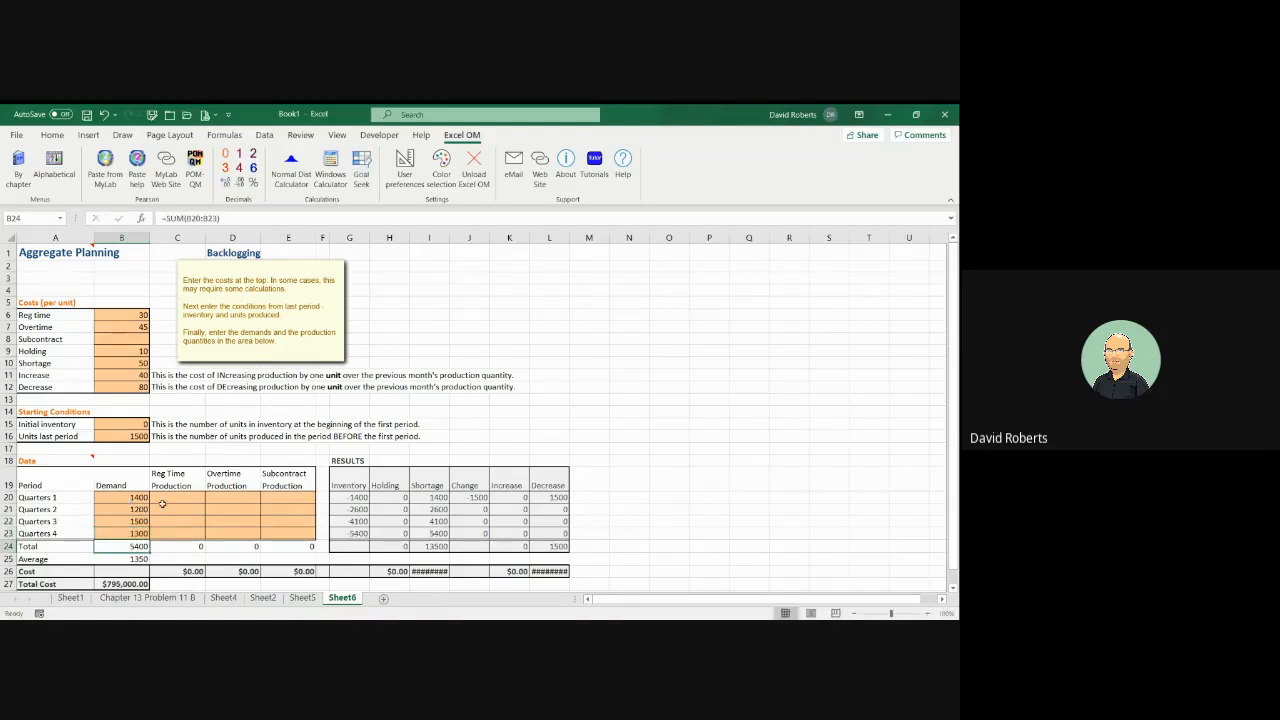
Step: Set regular time production equal to demand with =B20 filled down through Quarters 4, and autofit the Increase and Decrease columns
click(190, 494)
text(=)
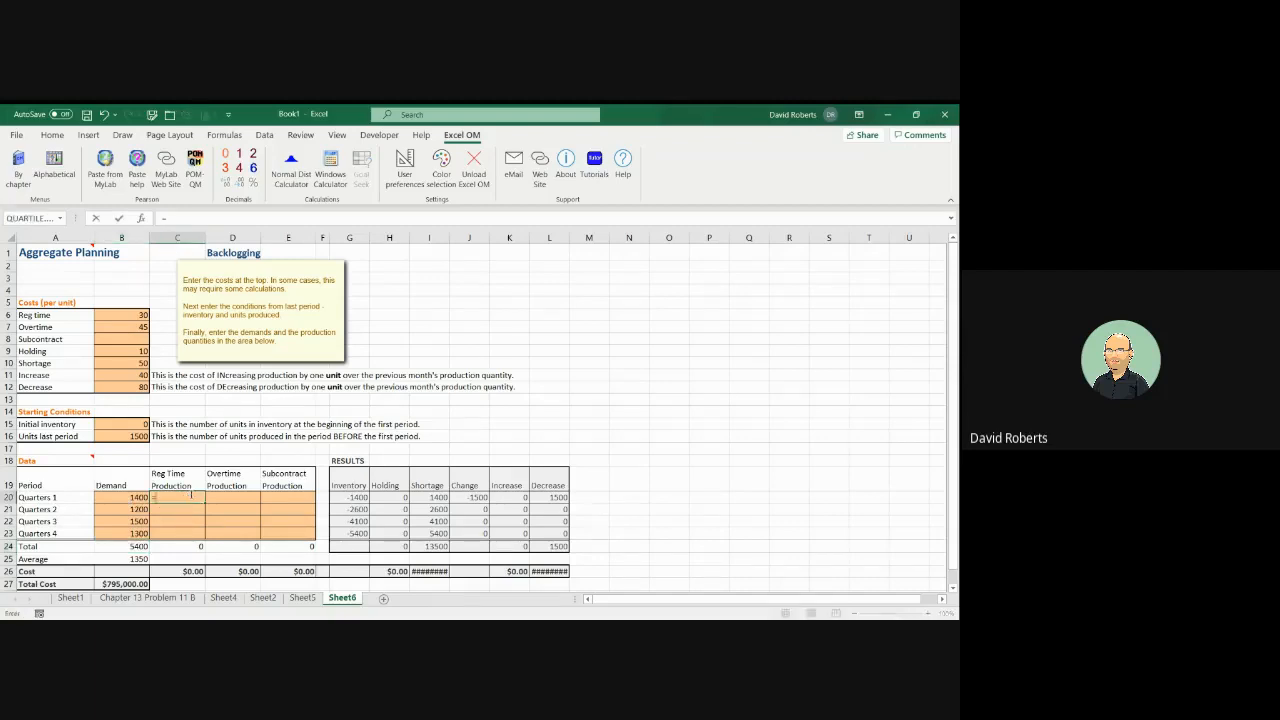
key(Left)
key(Return)
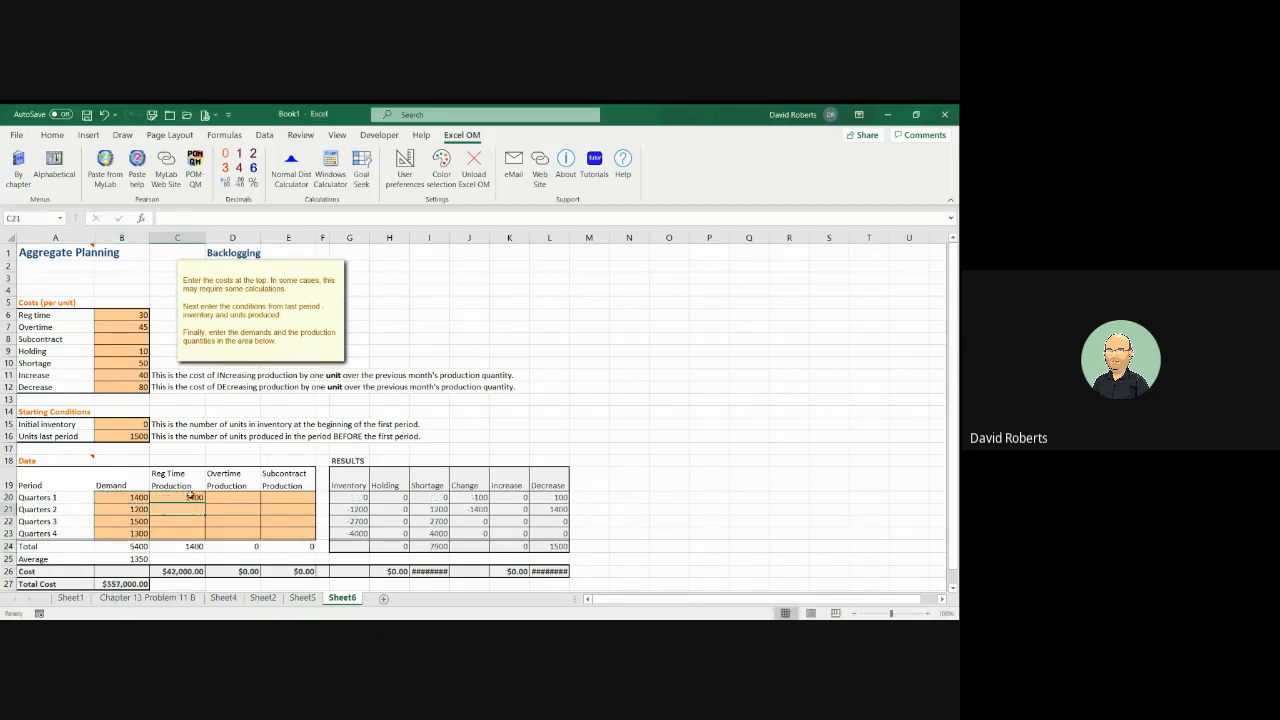
click(190, 497)
drag(205, 503, 206, 534)
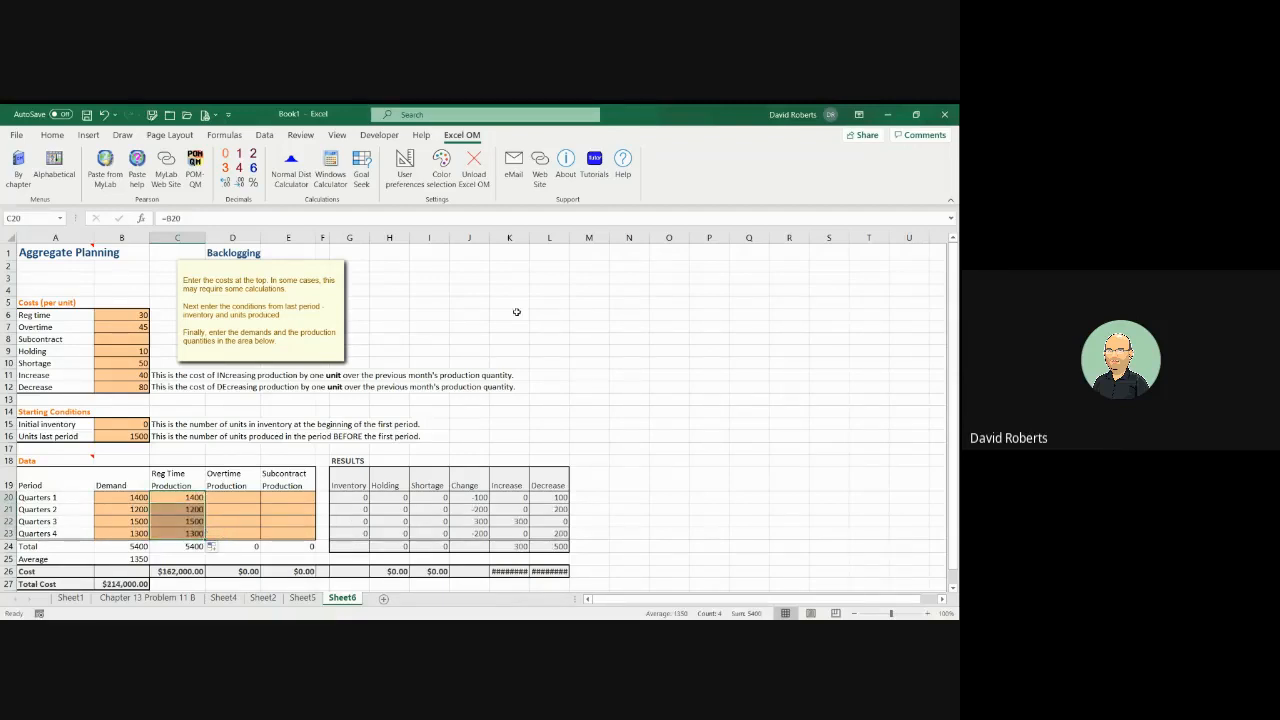
double_click(529, 238)
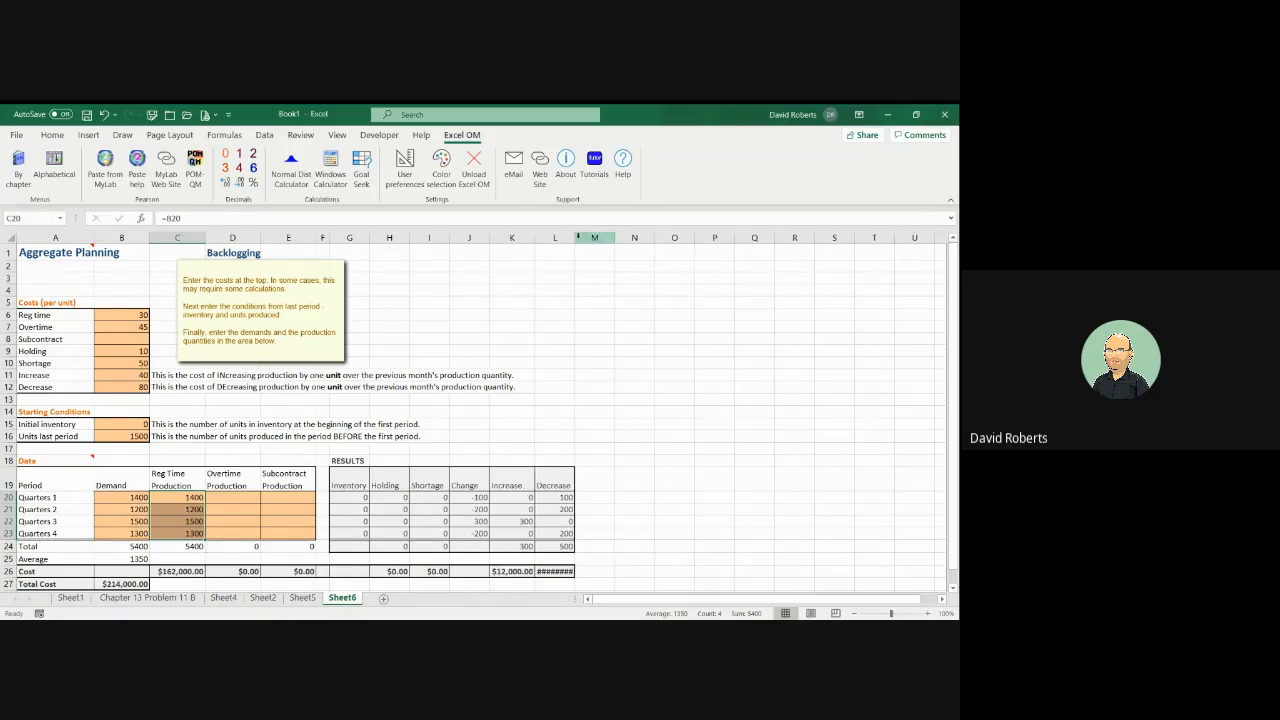
double_click(576, 237)
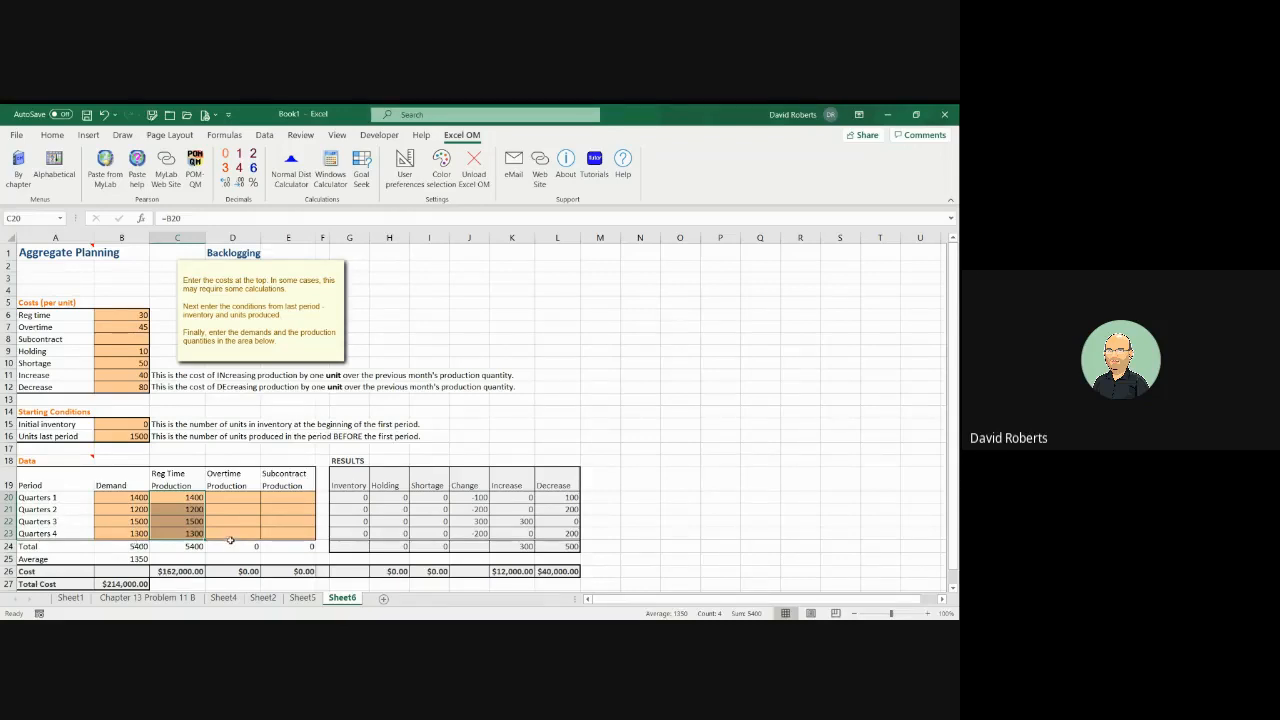
Step: Create a copy of Sheet6 in the same workbook, placed before Sheet6
right_click(338, 602)
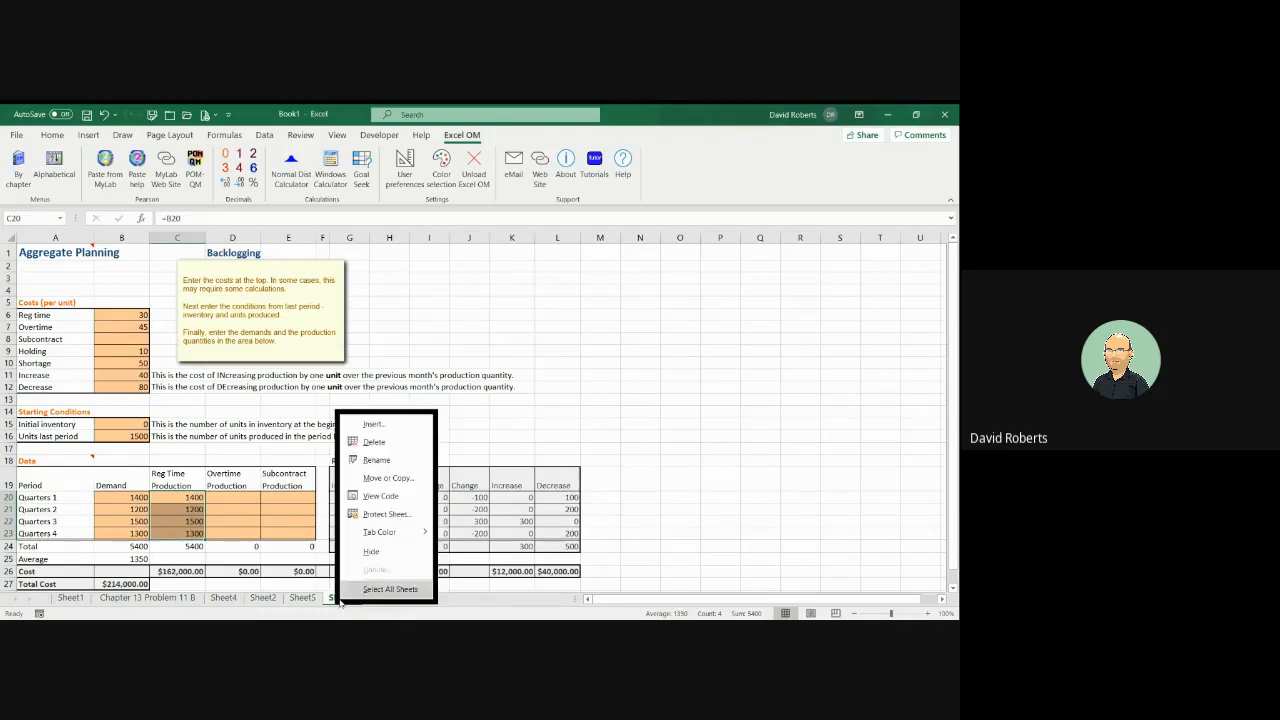
click(381, 478)
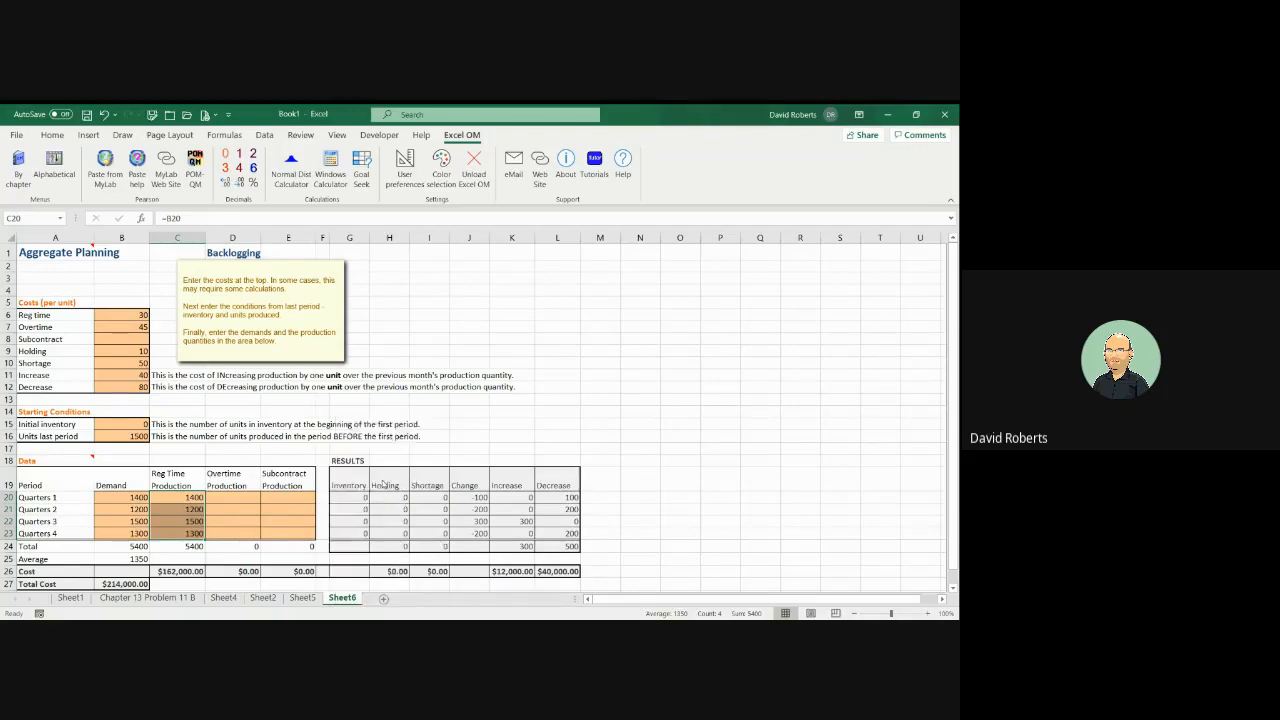
click(298, 500)
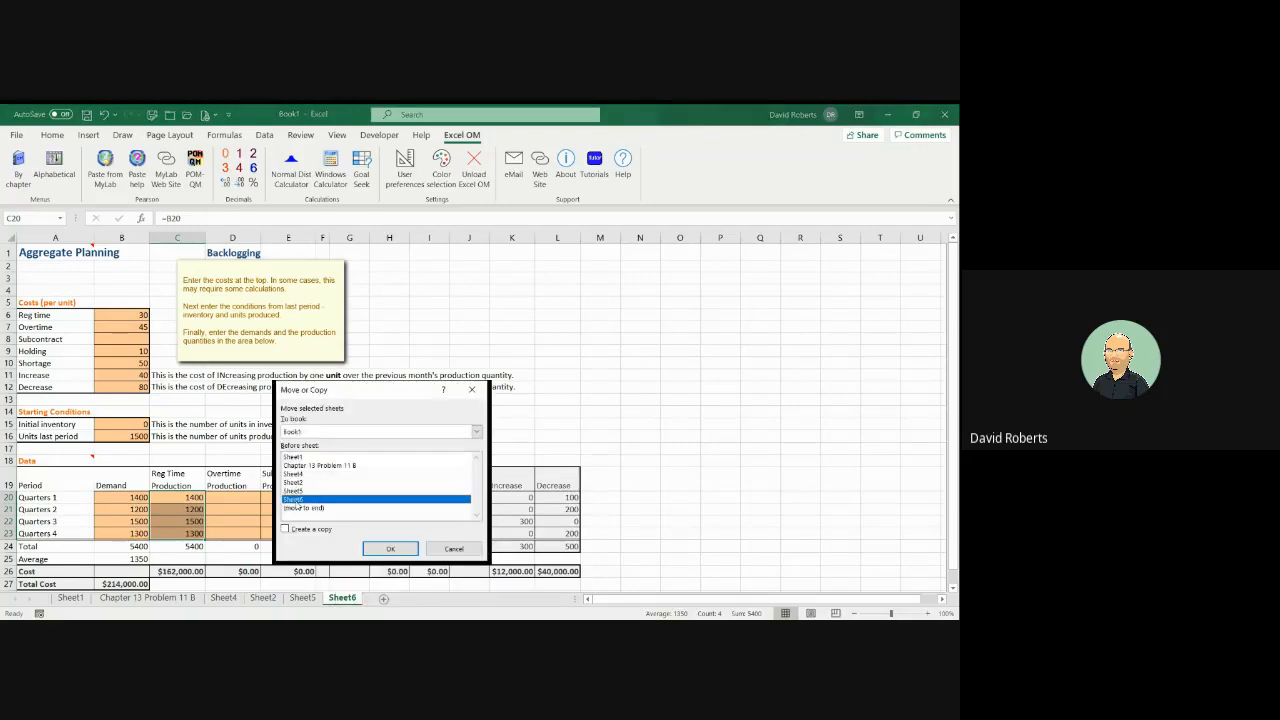
click(286, 529)
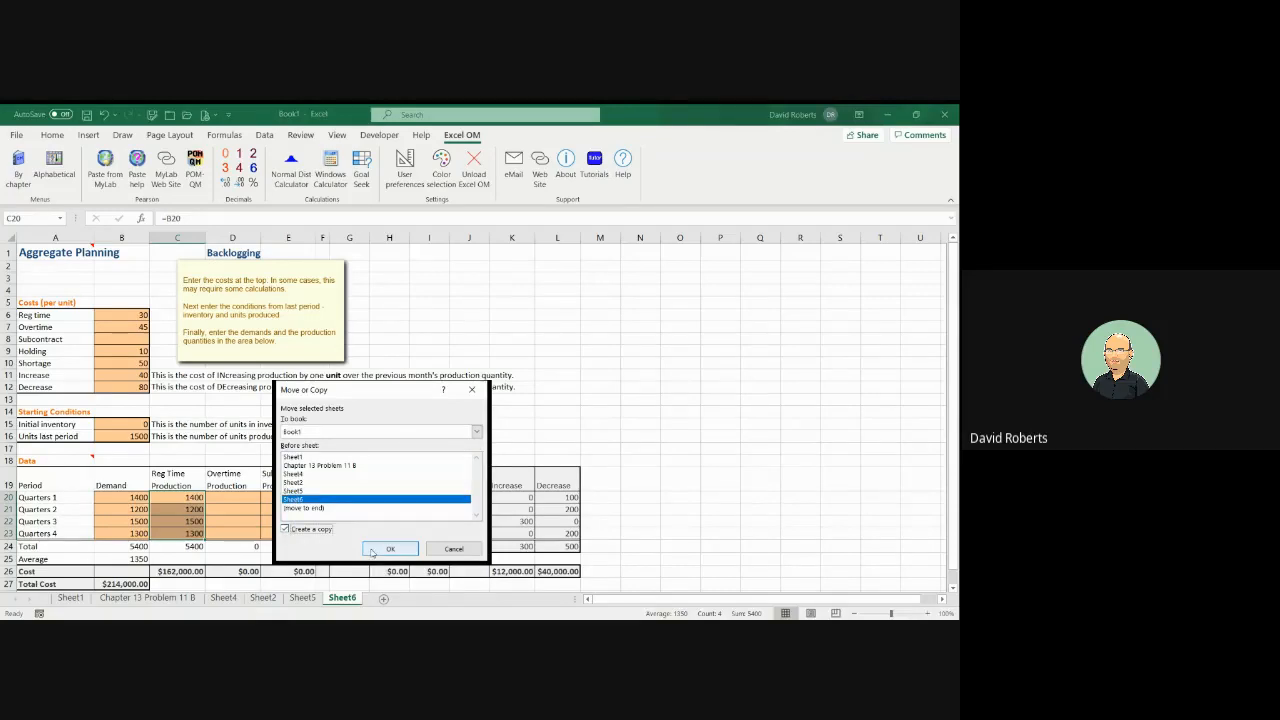
click(390, 549)
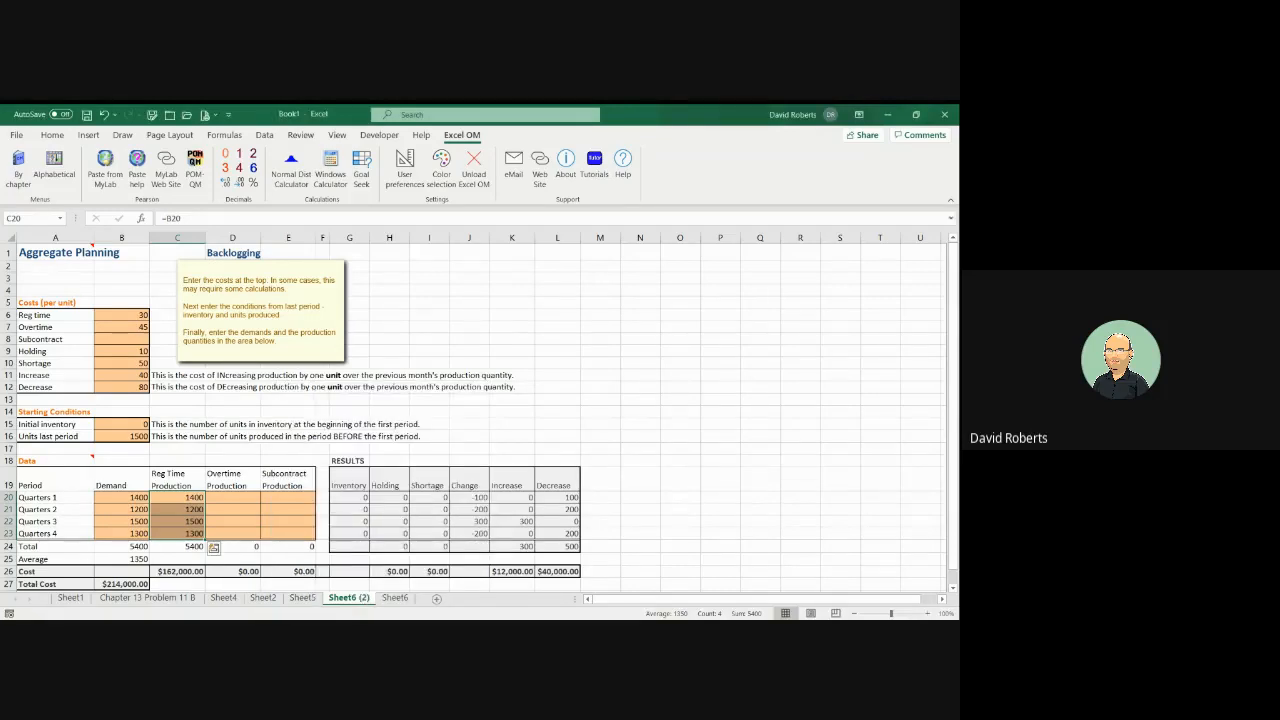
Step: Rename the copied sheet Sheet6 (2) as Chapter 13 Problem 11 B1
right_click(362, 597)
click(391, 456)
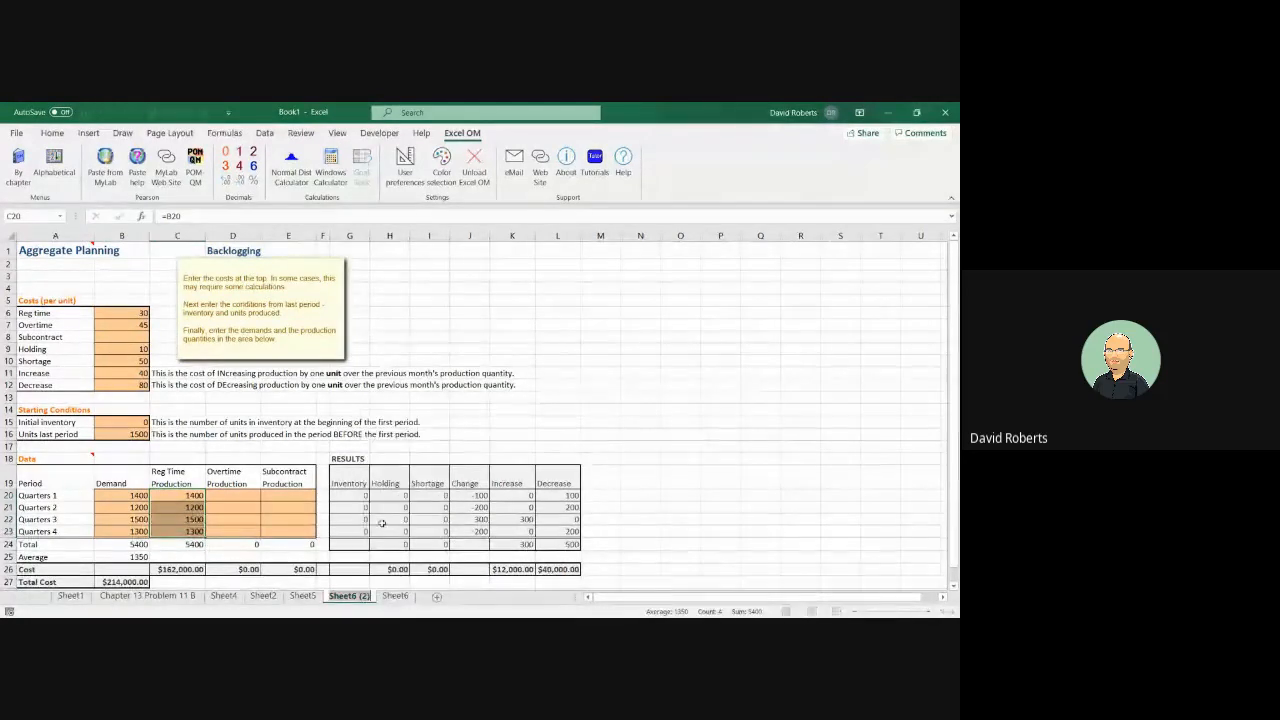
text(Chap)
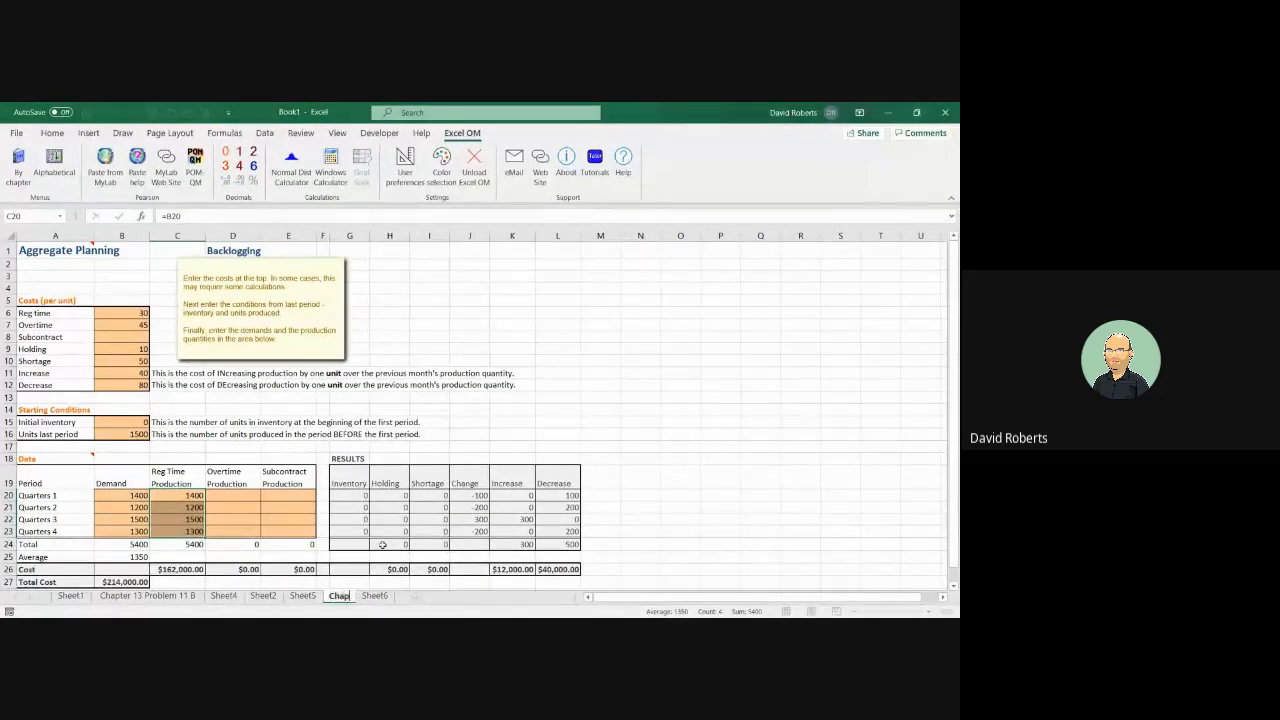
text(ter 13 Problem)
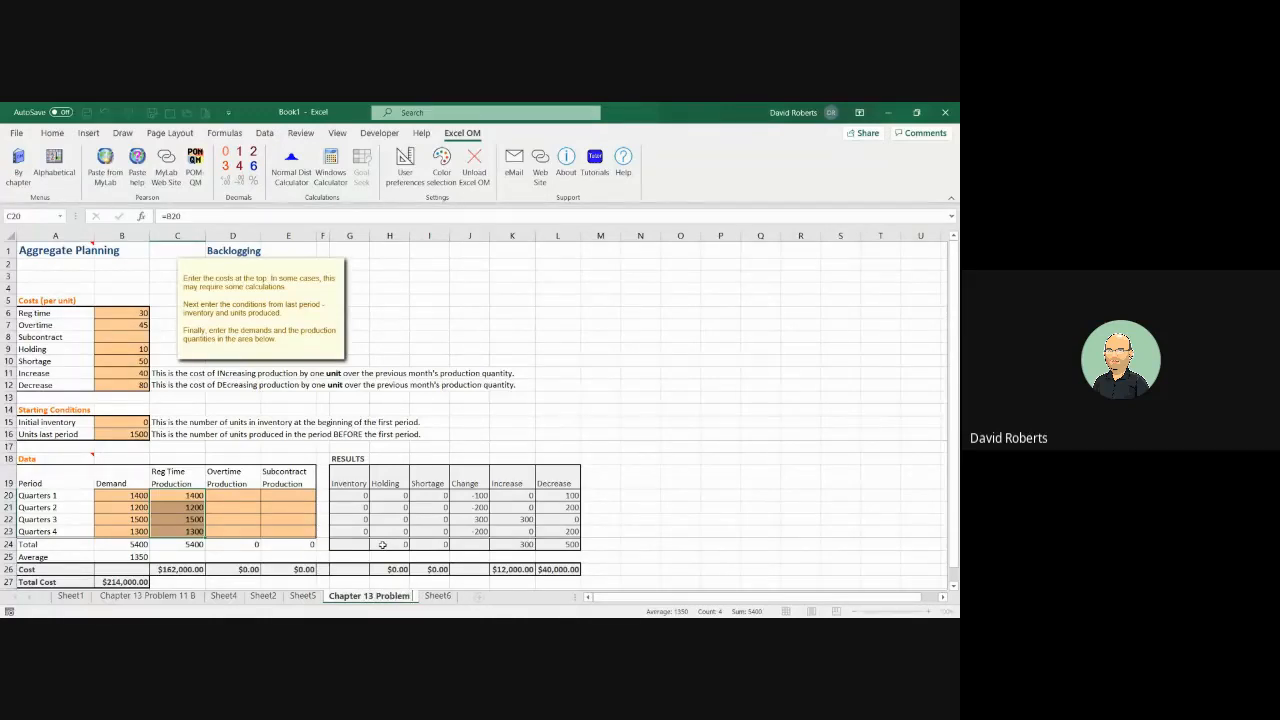
text( 11 B)
key(Return)
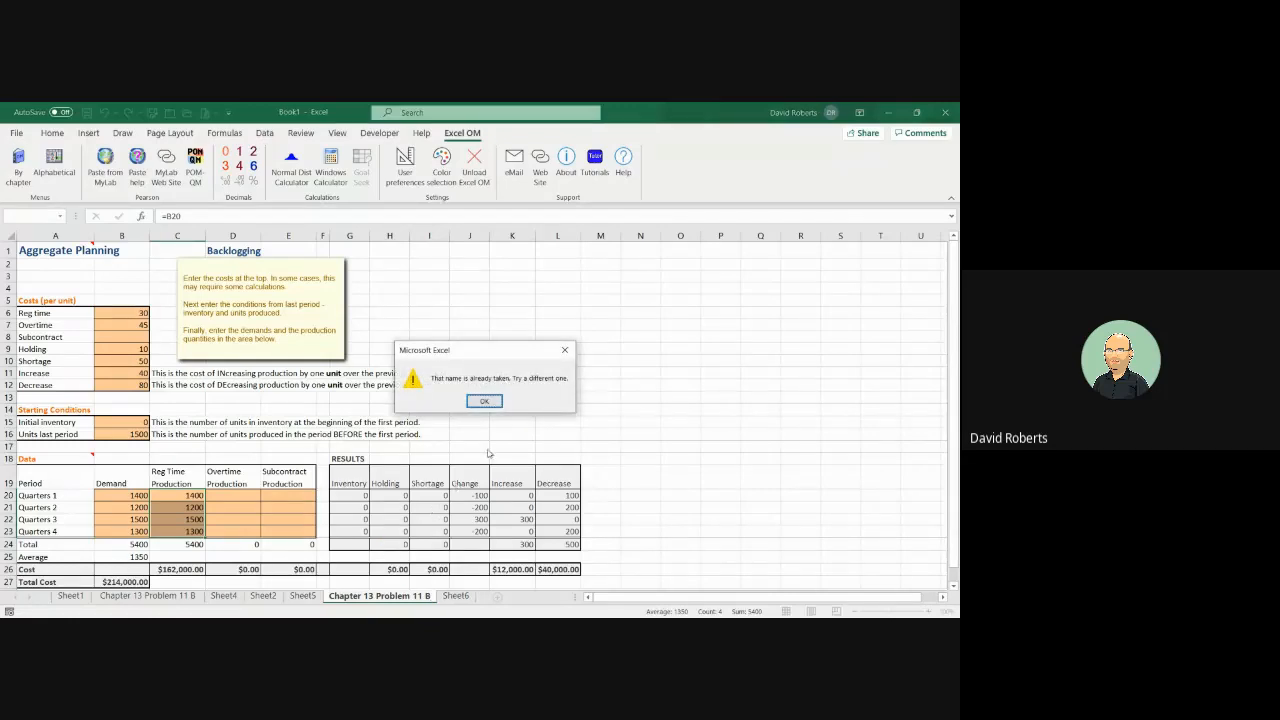
click(484, 401)
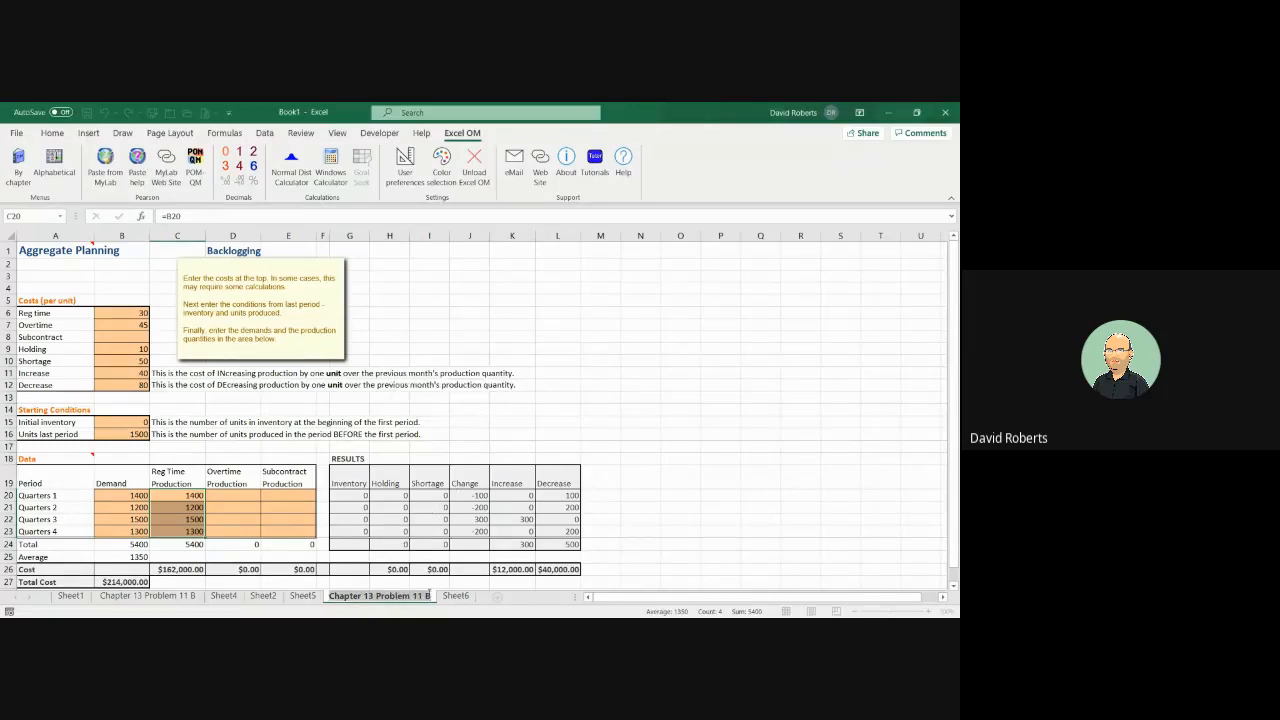
text(1)
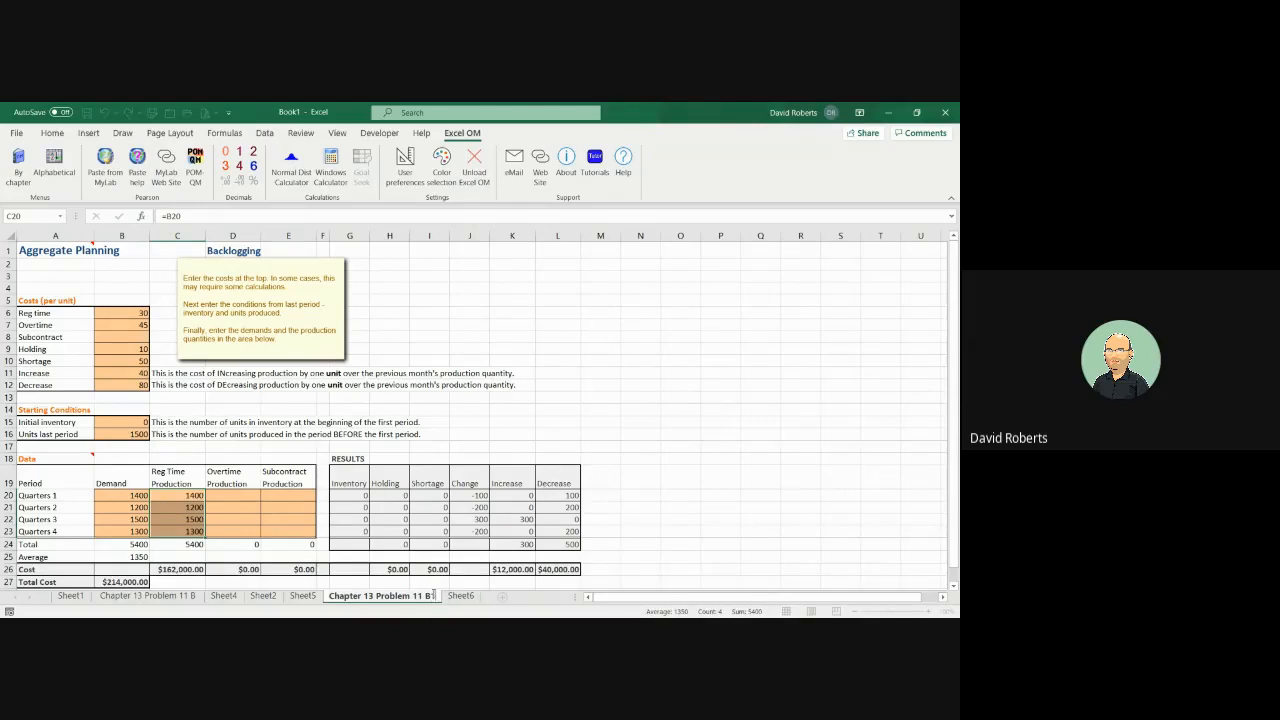
key(Return)
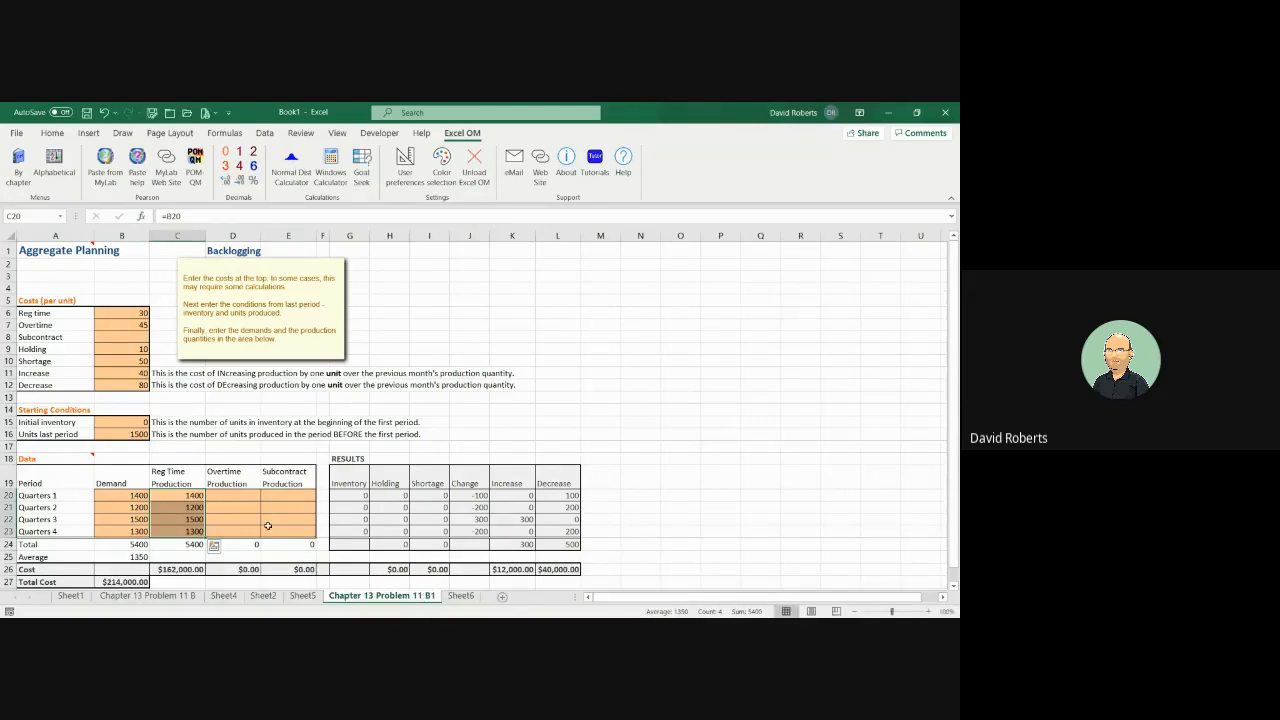
Step: Set regular time production to a level 1350 units for Quarters 1 and fill it down through Quarters 4
click(186, 496)
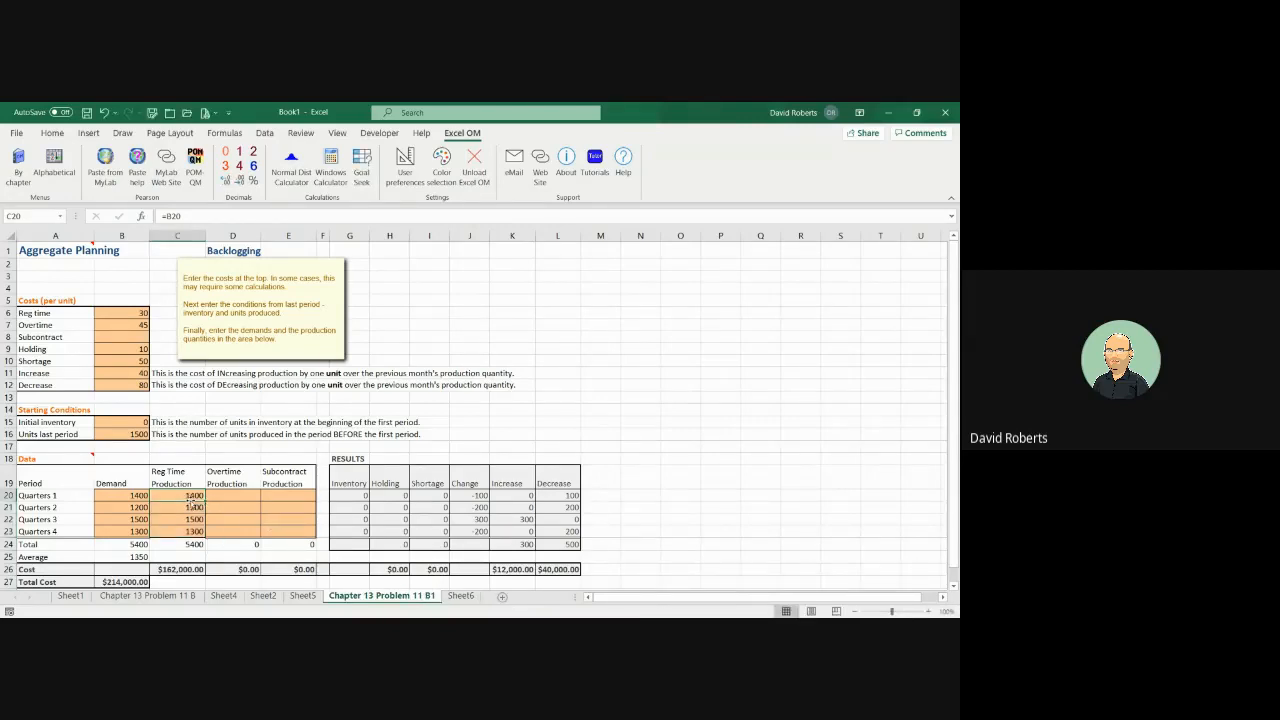
text(1350)
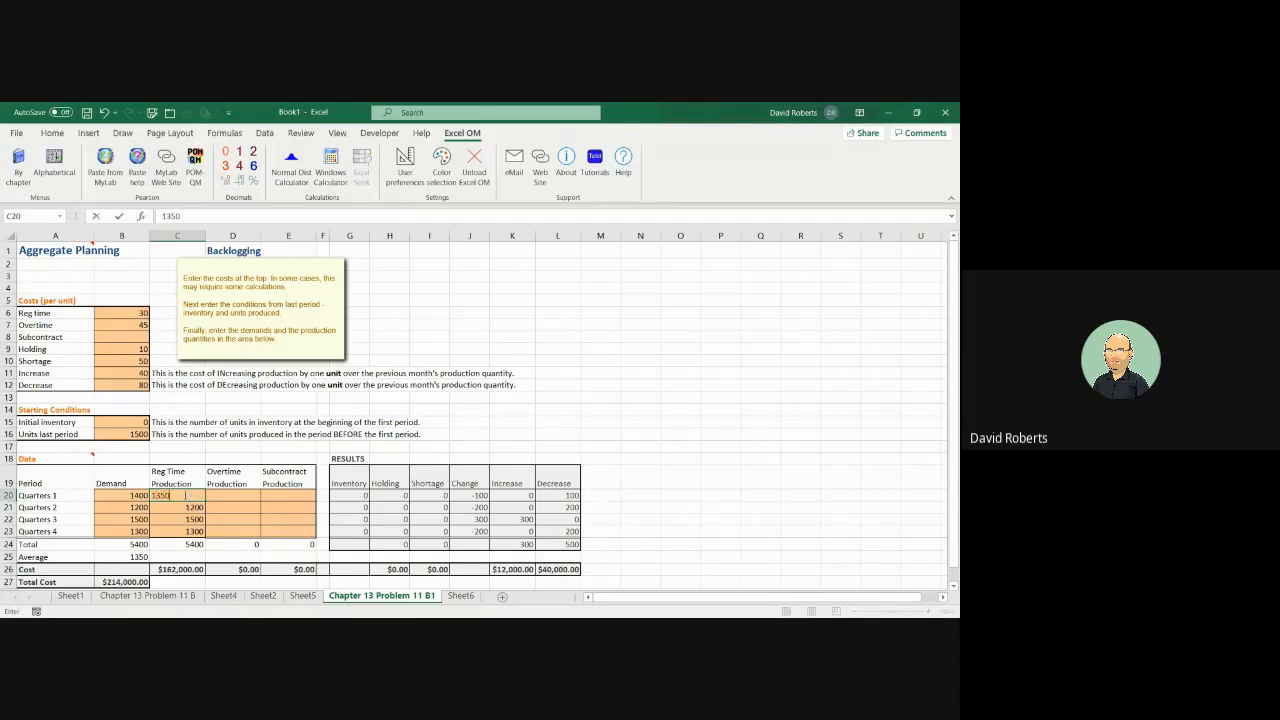
key(Return)
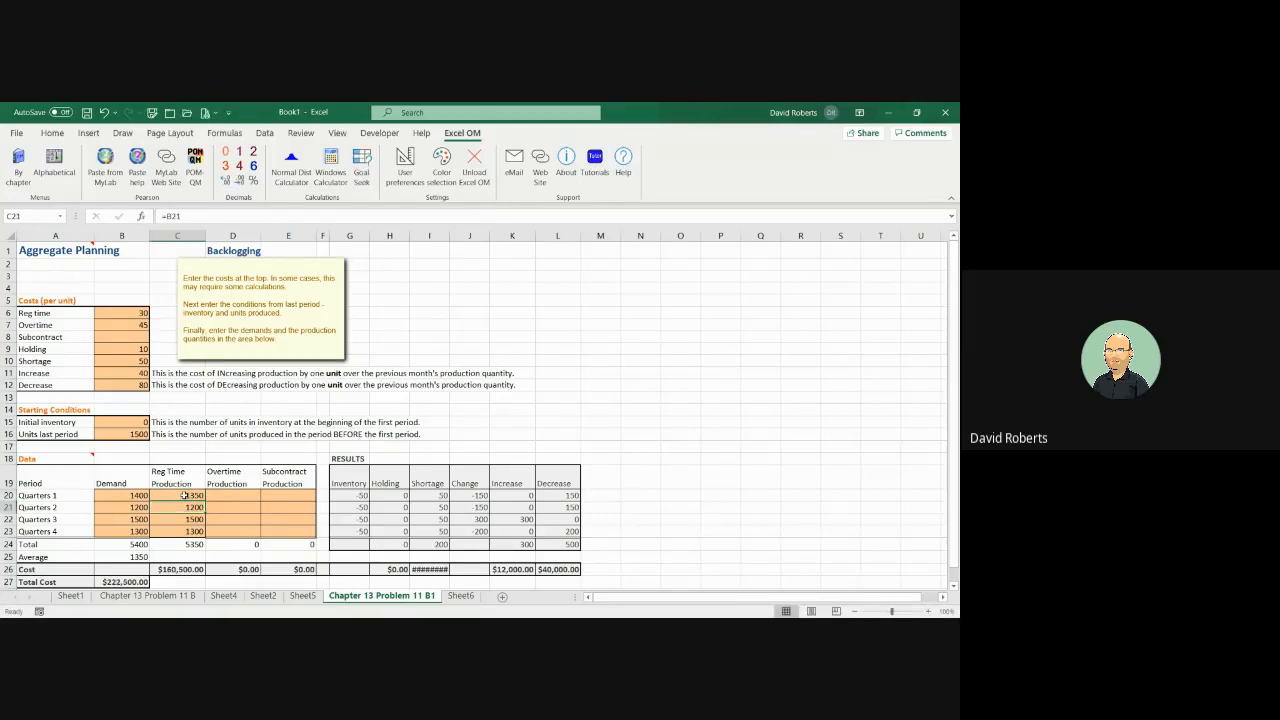
click(184, 495)
drag(205, 501, 205, 537)
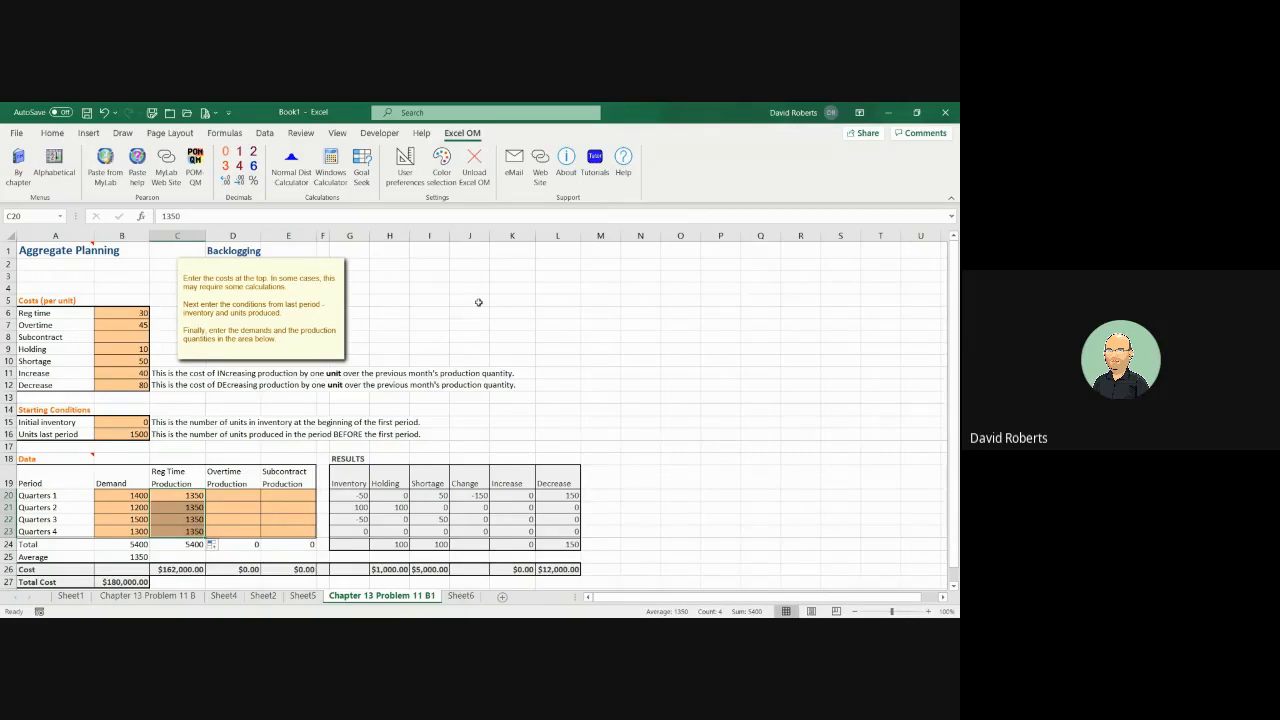
key(alt+Tab)
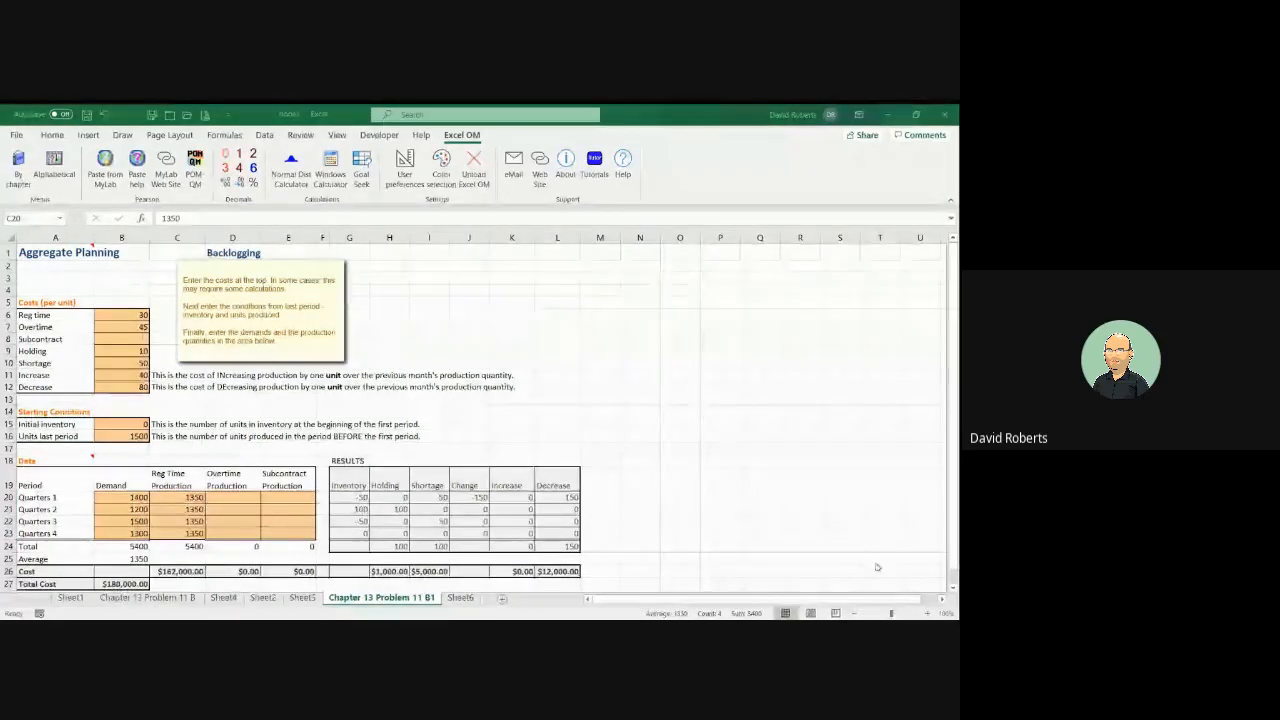